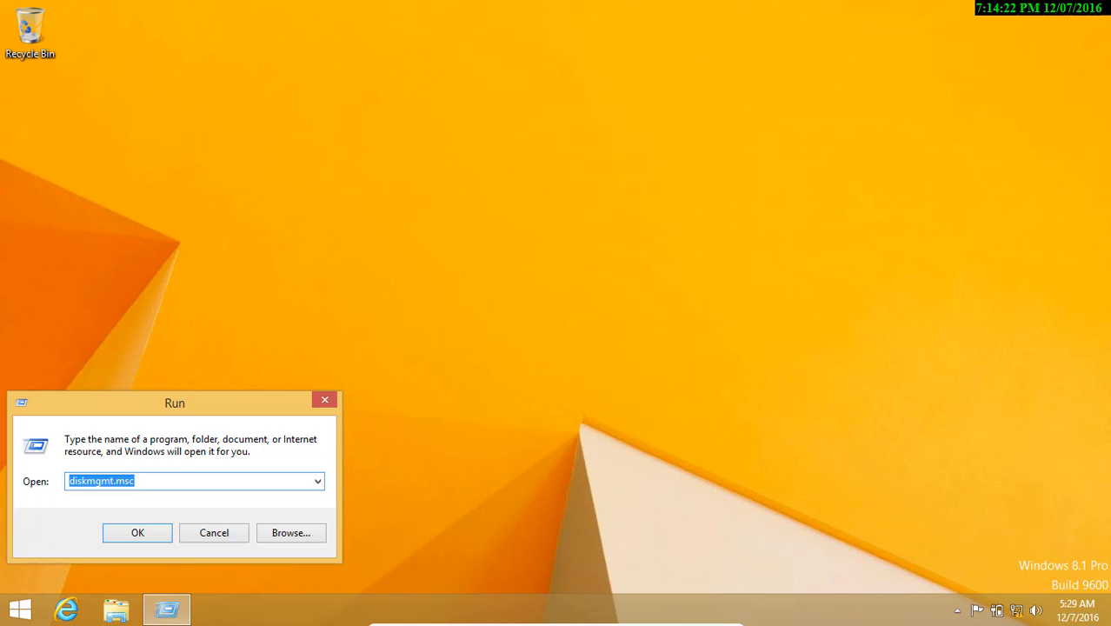
Take the VM out of full-screen and check the guest's network connection status
mouse_move(560, 624)
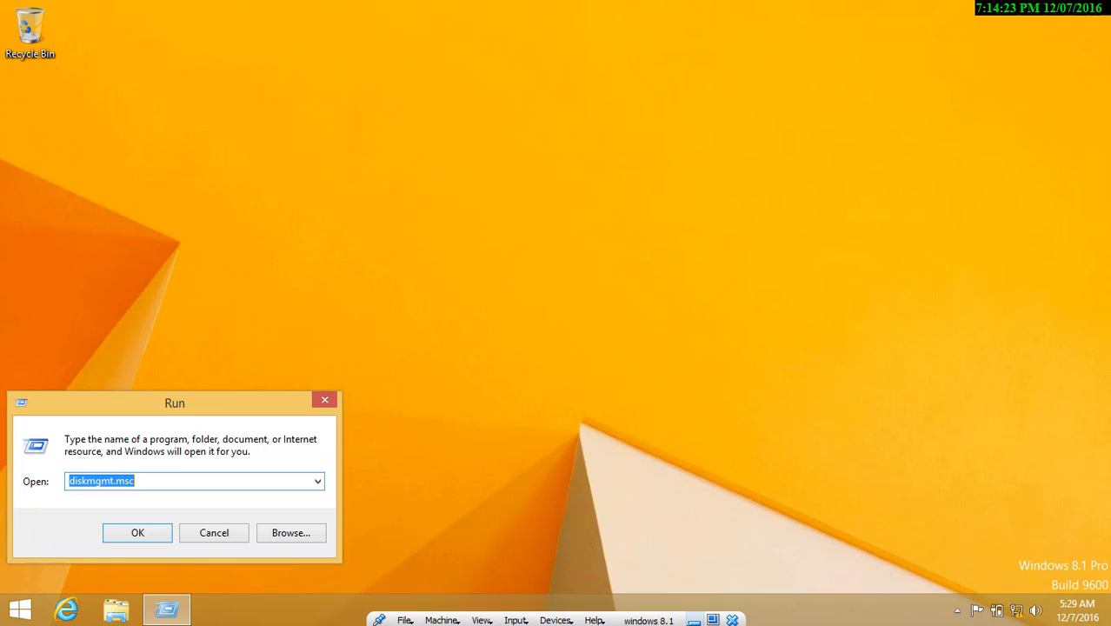
click(712, 619)
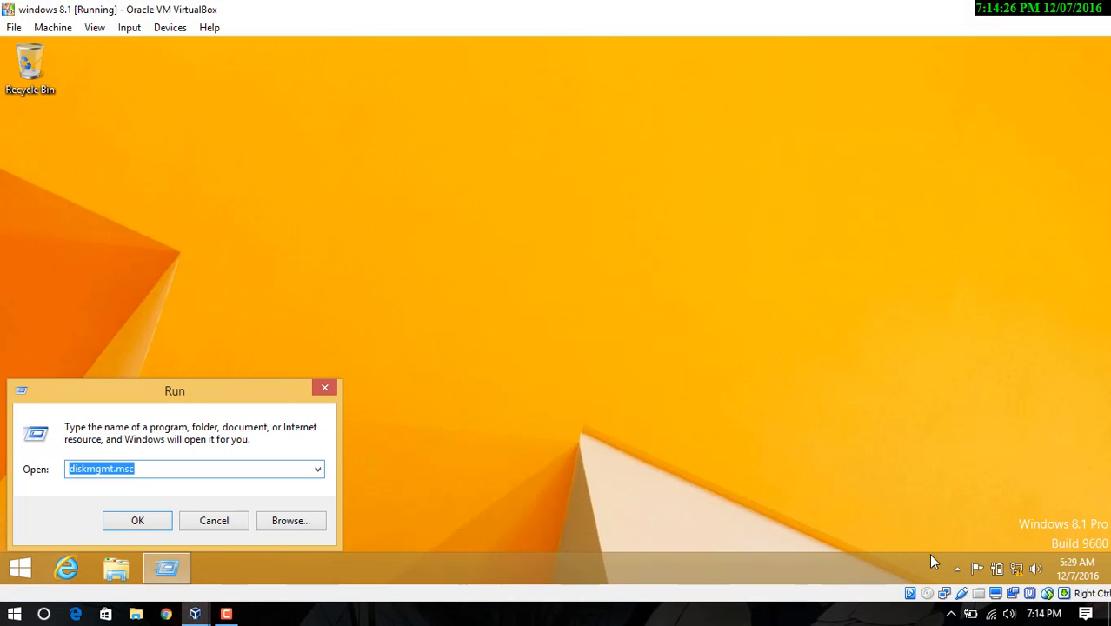
click(1014, 571)
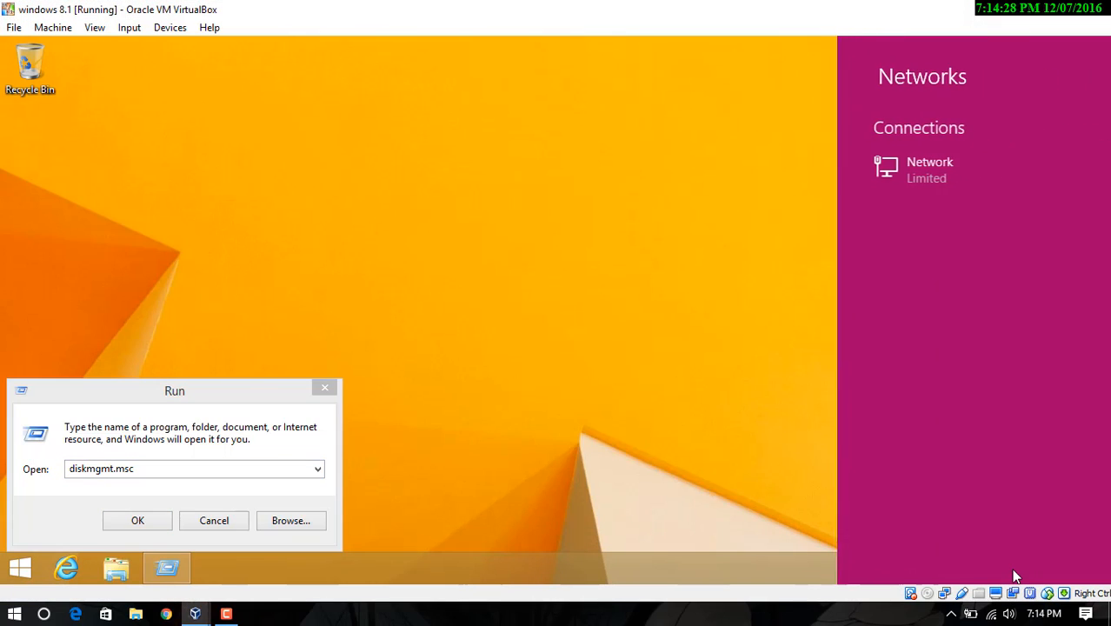
click(776, 362)
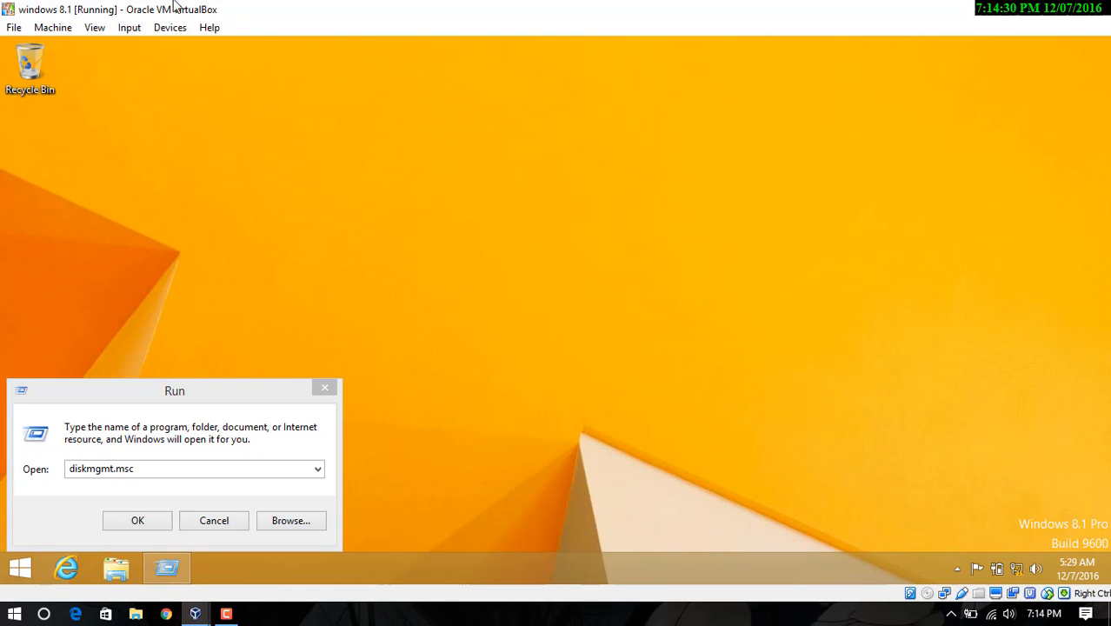
Review the bridged adapter's advanced network settings without saving, then return the VM to full-screen
click(139, 29)
mouse_move(172, 35)
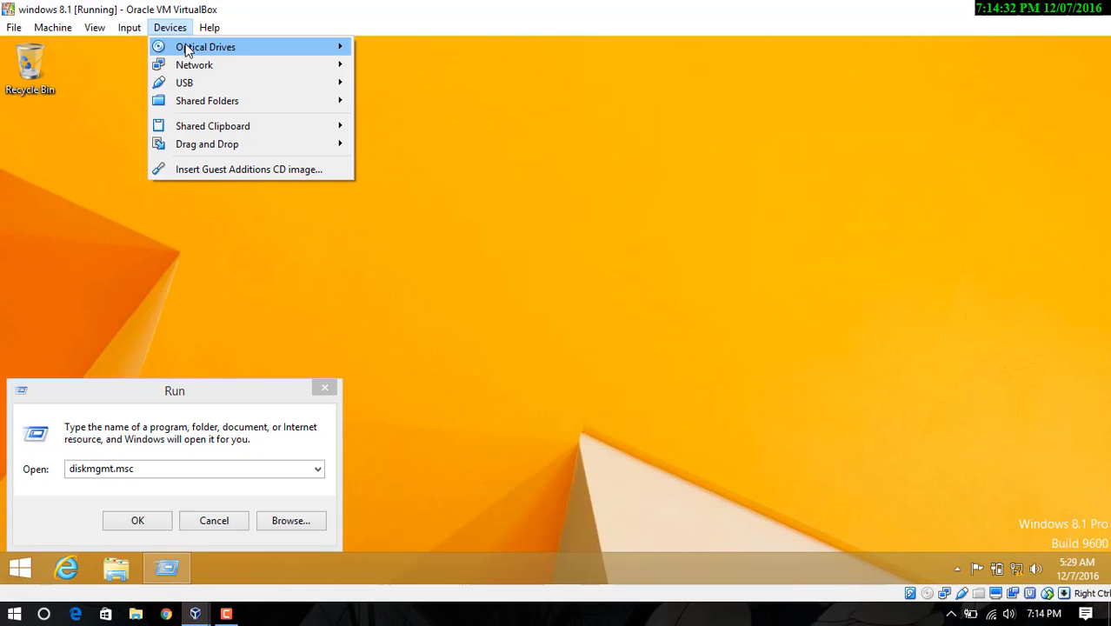
mouse_move(335, 68)
click(404, 74)
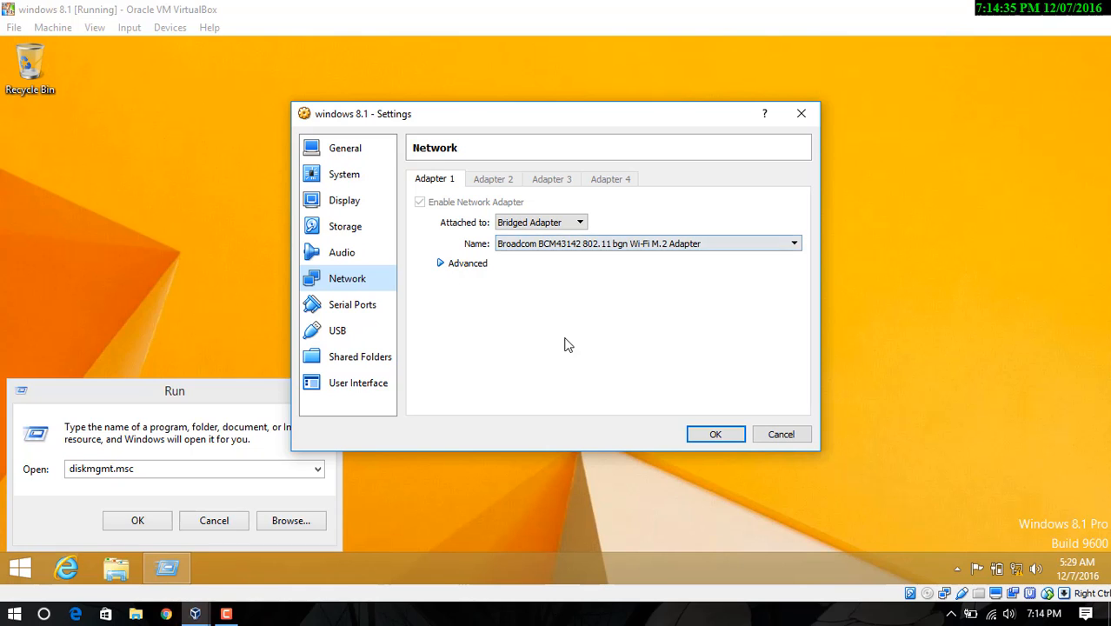
click(462, 263)
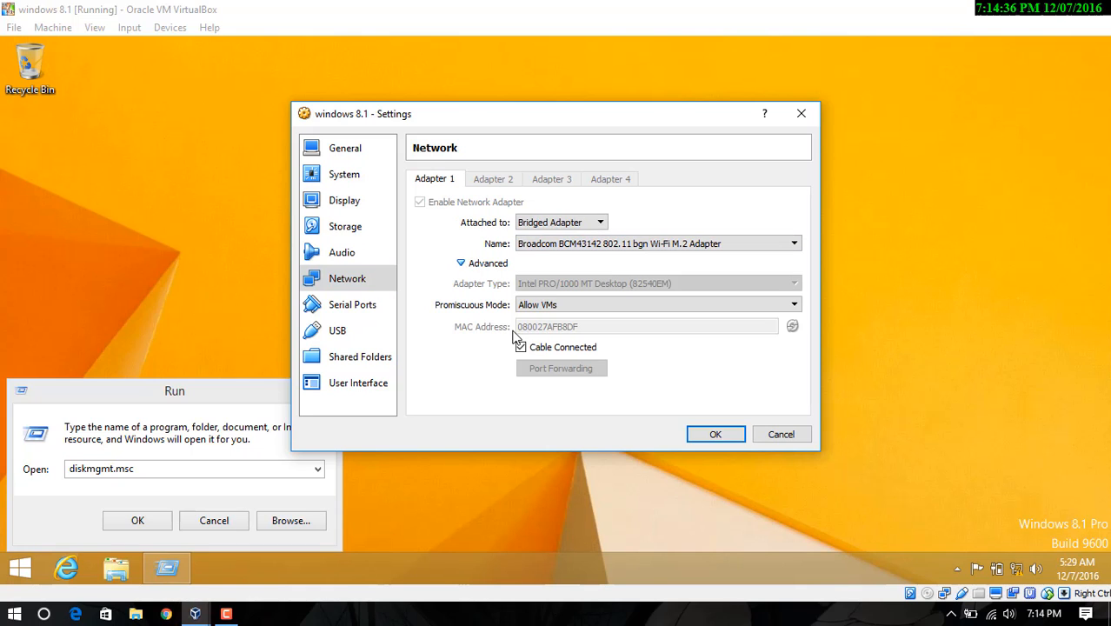
click(778, 435)
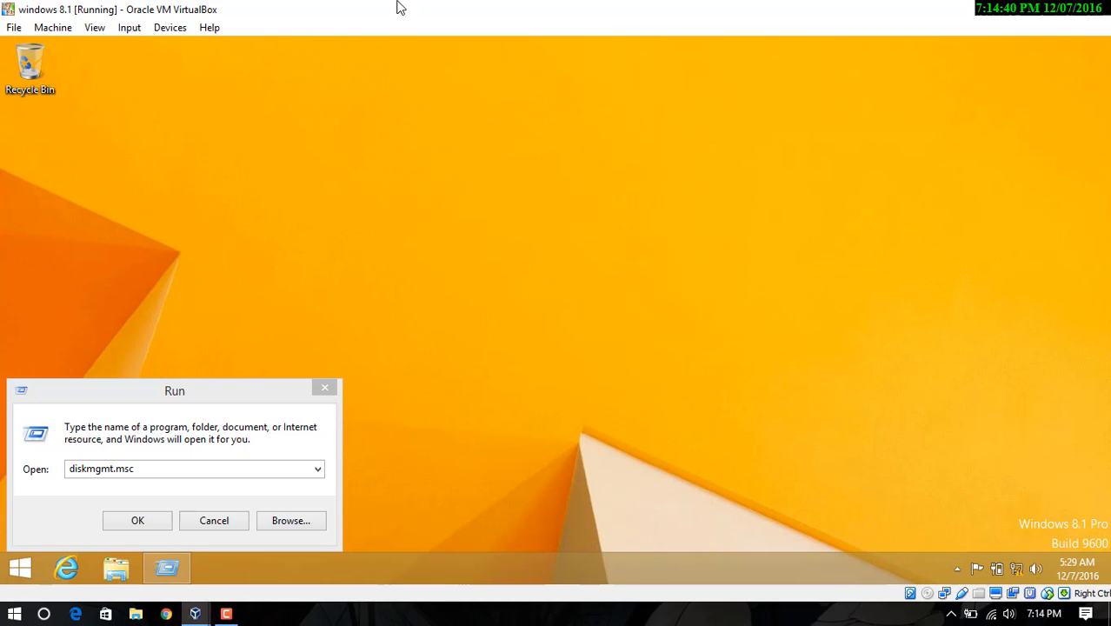
click(96, 28)
click(130, 48)
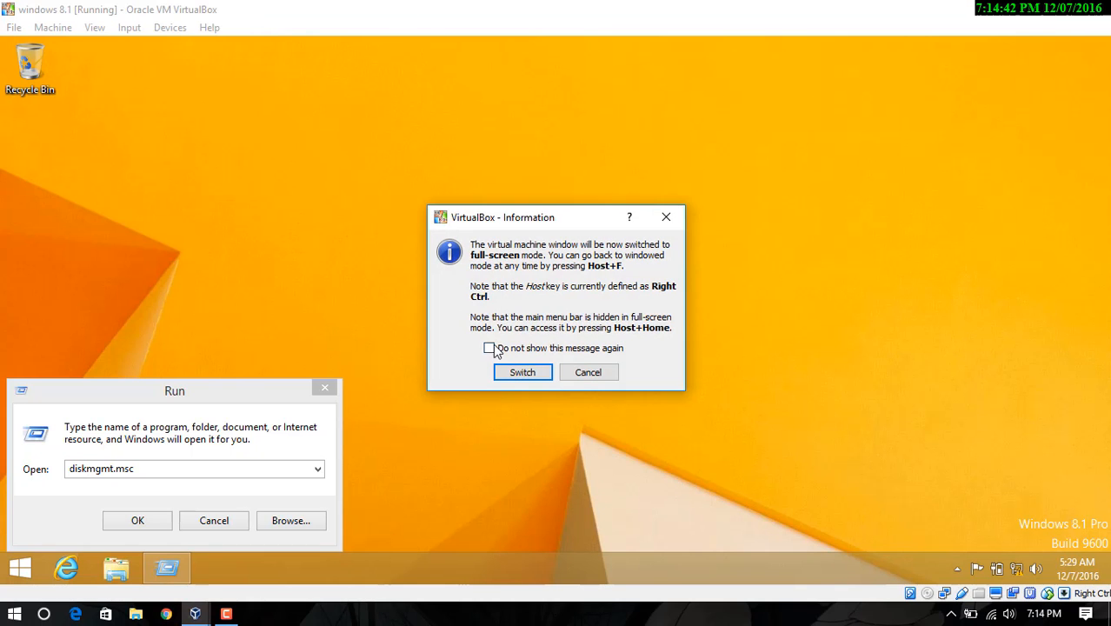
Confirm full-screen, centre the Run box and run diskmgmt.msc to launch Disk Management
click(522, 370)
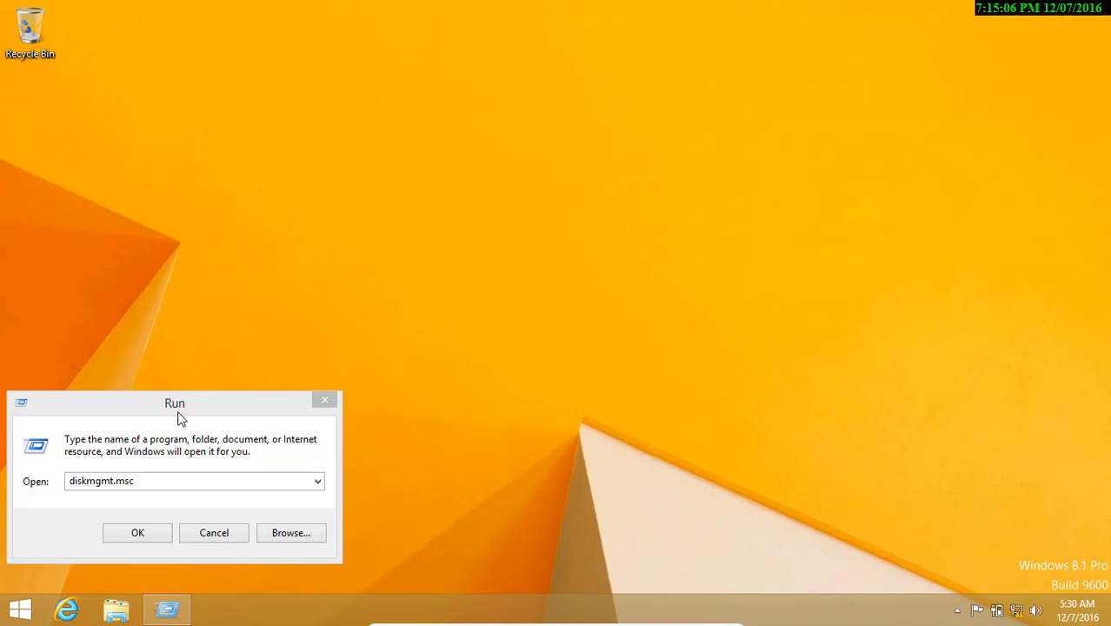
drag(182, 415, 389, 320)
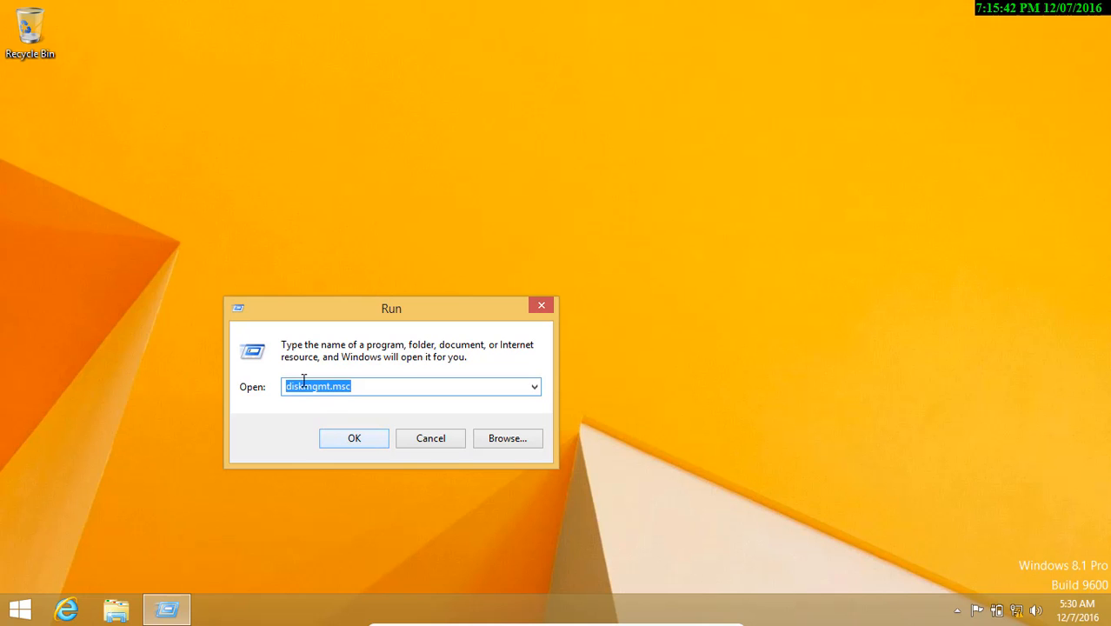
click(358, 439)
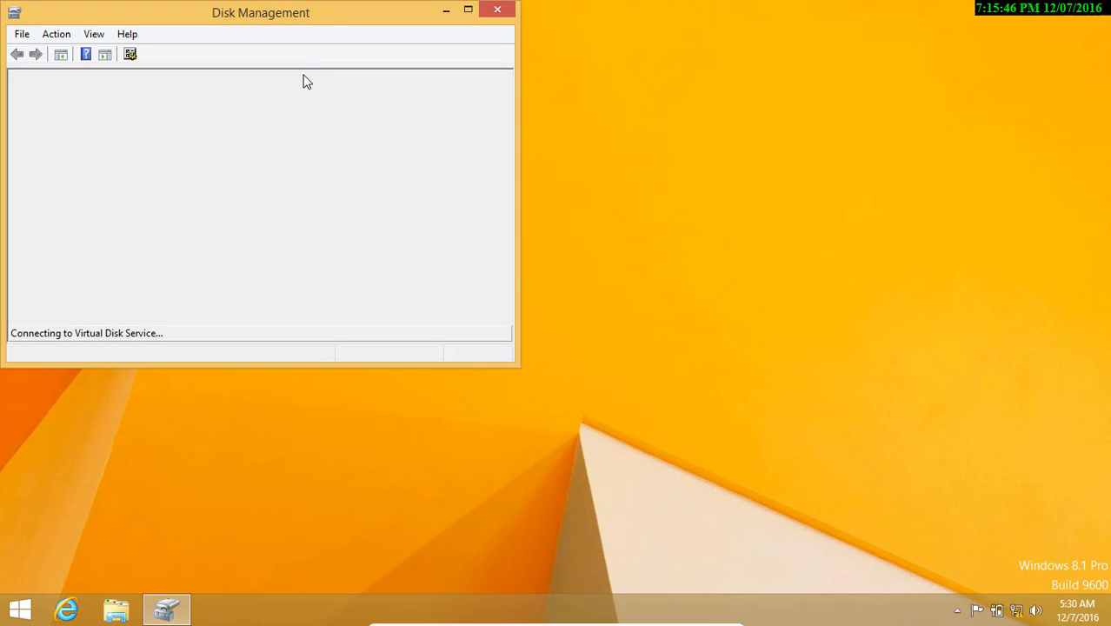
Maximize Disk Management to show Disk 0's System Reserved, 21.65 GB C: and 28.01 GB free space
double_click(327, 17)
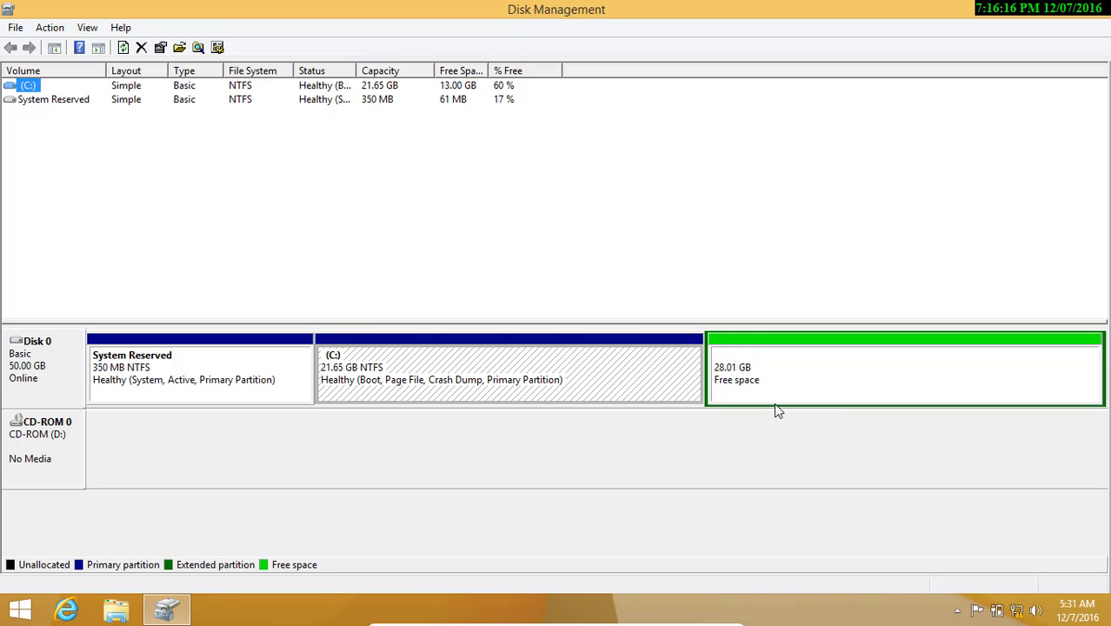
Delete the extended partition holding the 28.01 GB free space
right_click(722, 366)
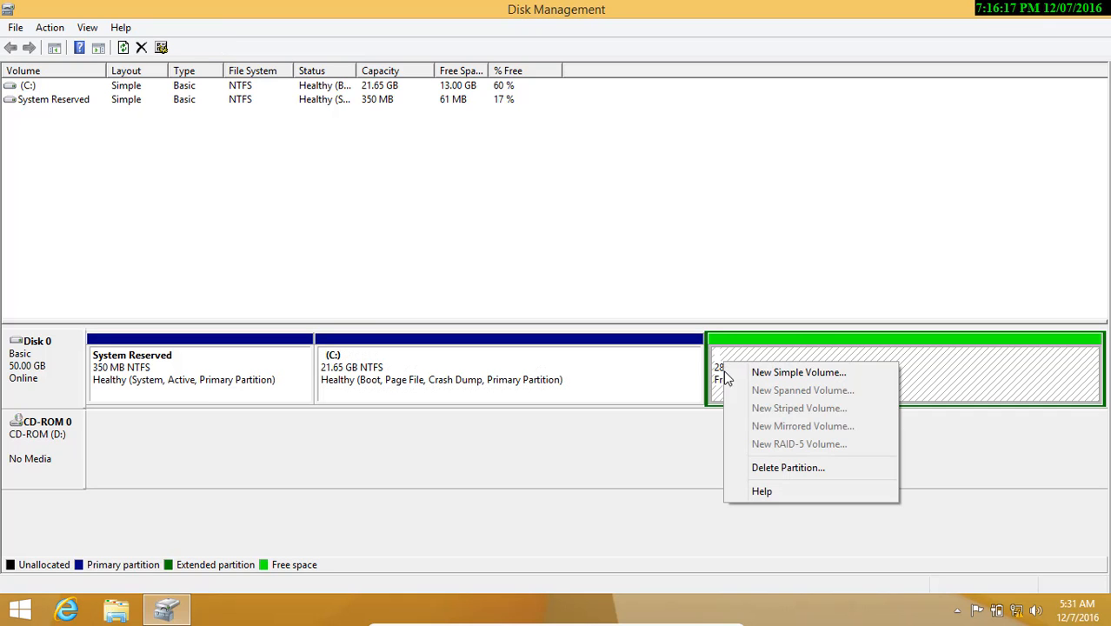
click(762, 466)
click(632, 366)
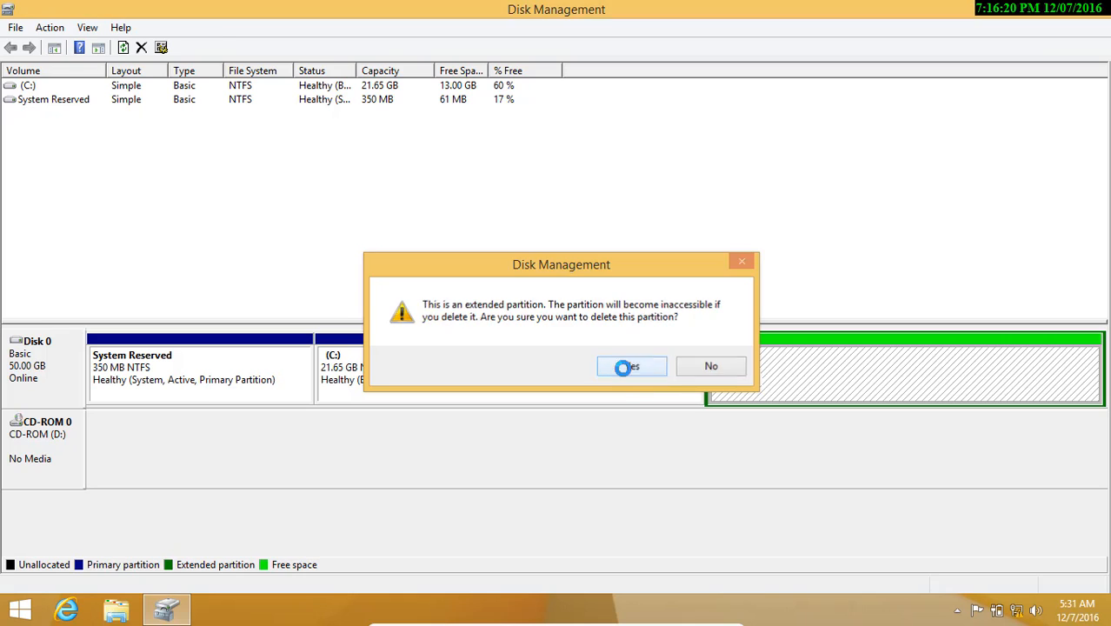
Extend C: with all 28677 MB of free space to 49.66 GB, then close Disk Management
right_click(669, 372)
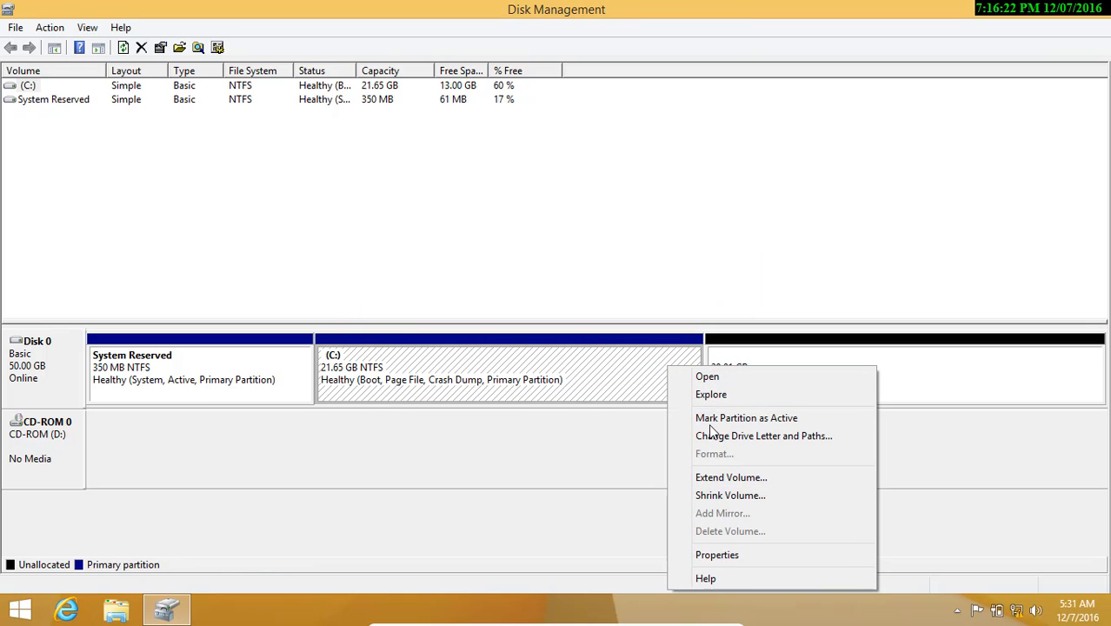
click(706, 484)
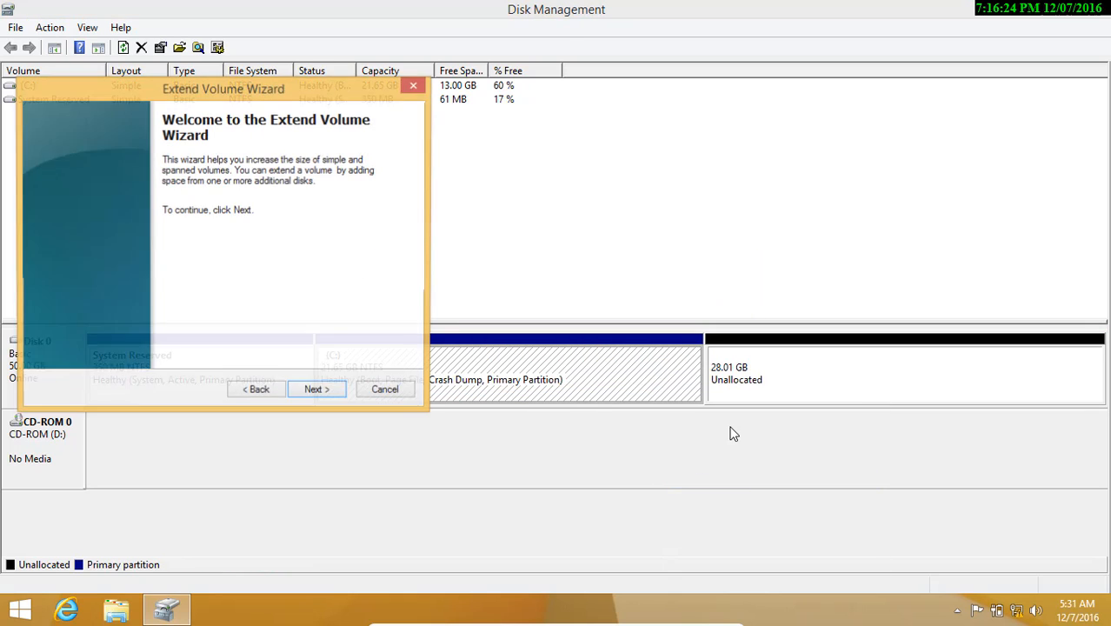
click(328, 398)
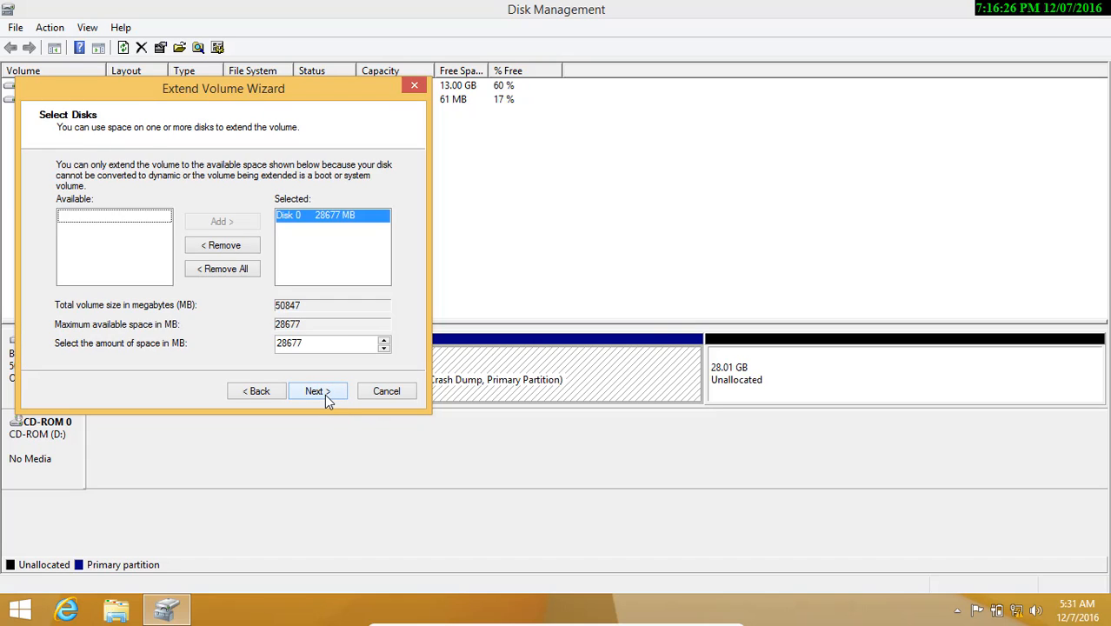
click(325, 394)
click(324, 394)
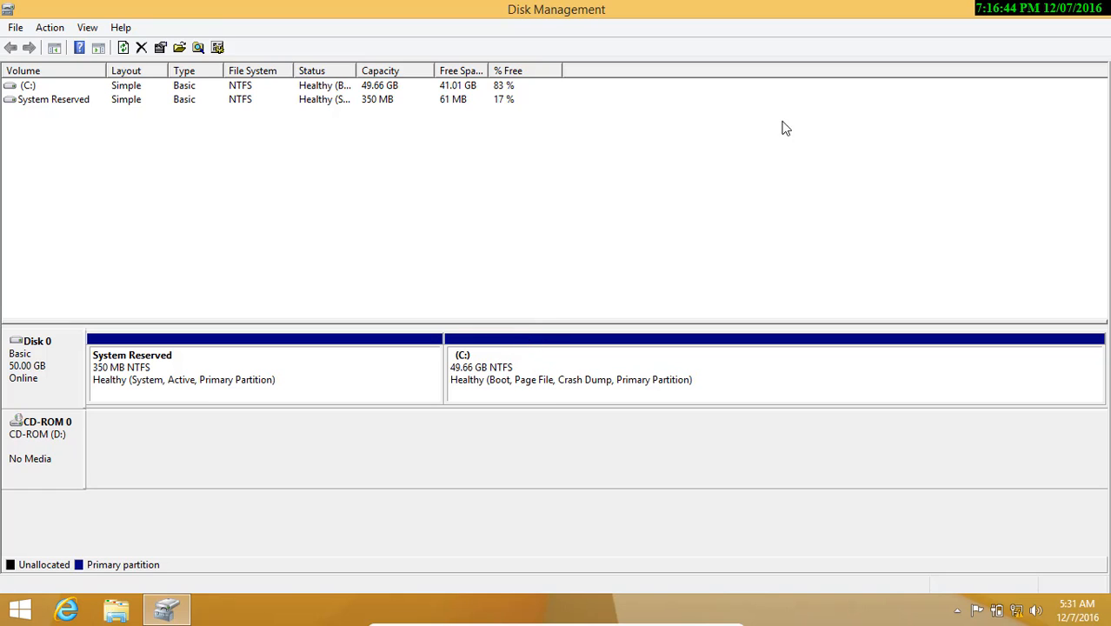
click(1094, 10)
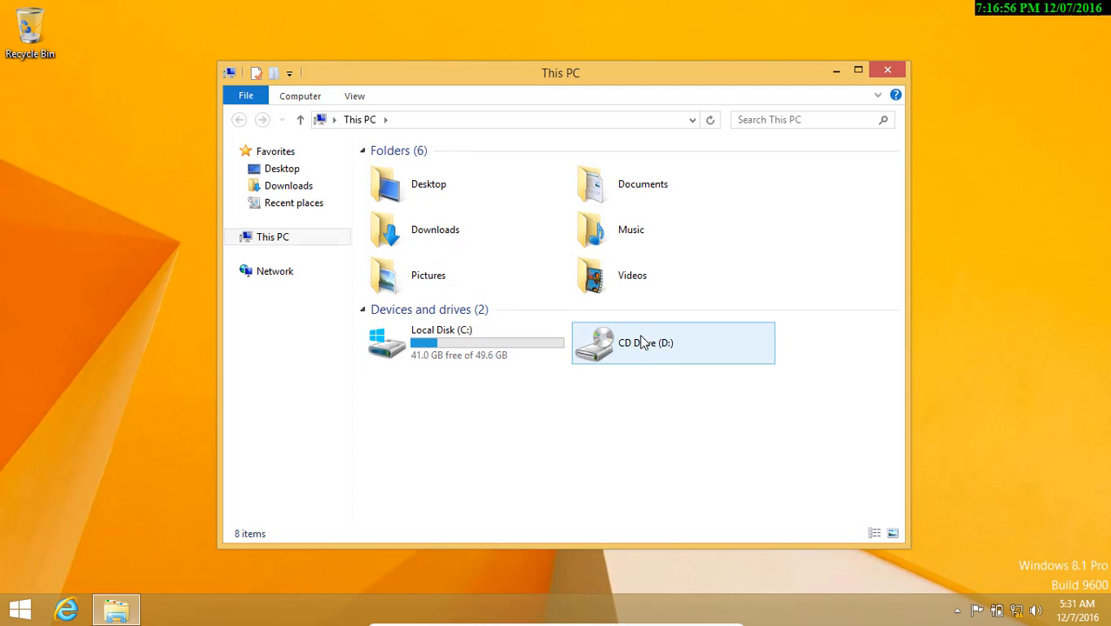
Close This PC, leave full-screen and insert Kali Live.iso into the VM's optical drive
click(898, 71)
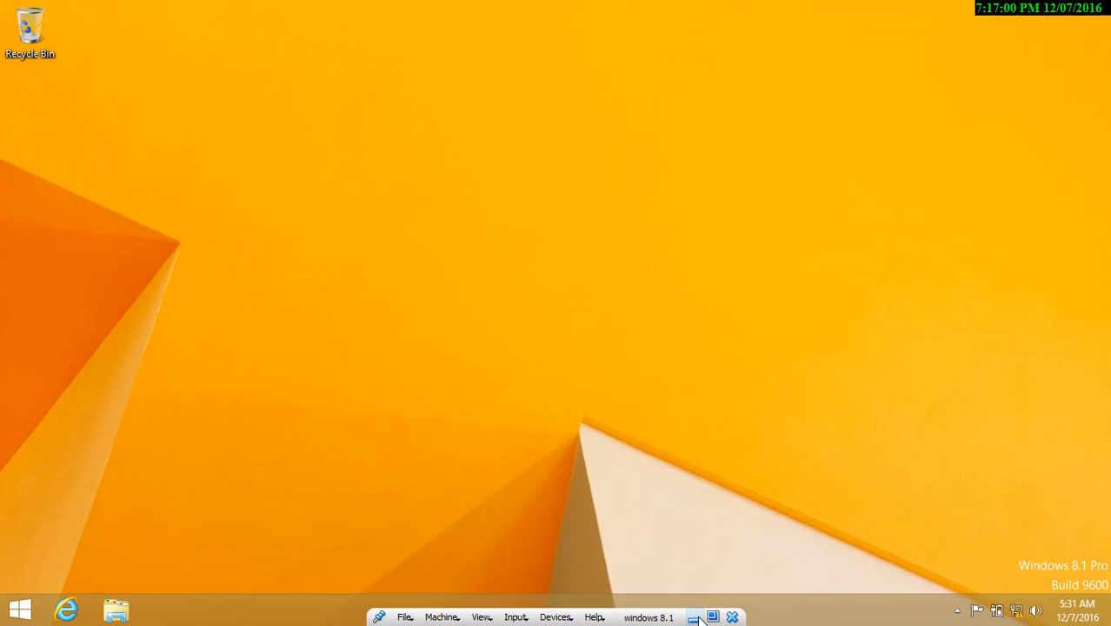
click(712, 617)
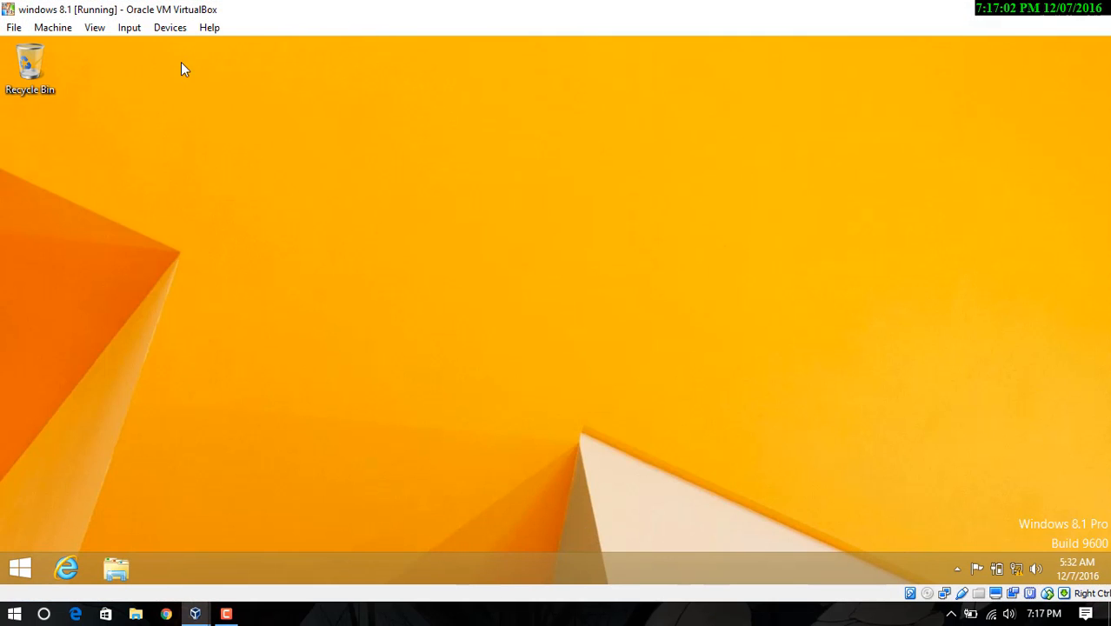
click(128, 27)
mouse_move(170, 28)
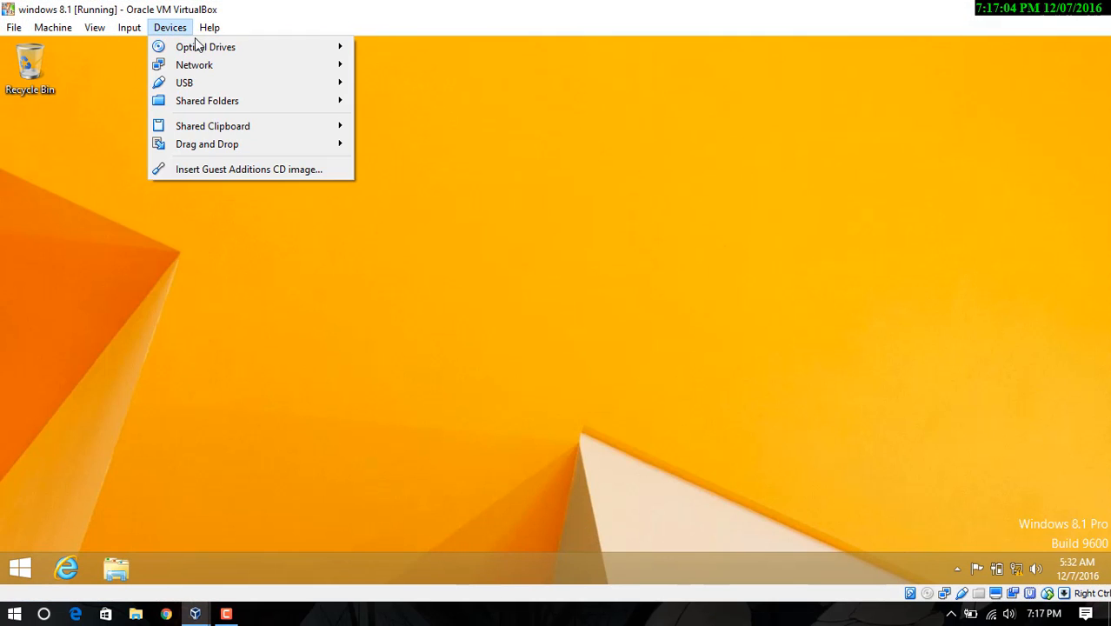
mouse_move(198, 43)
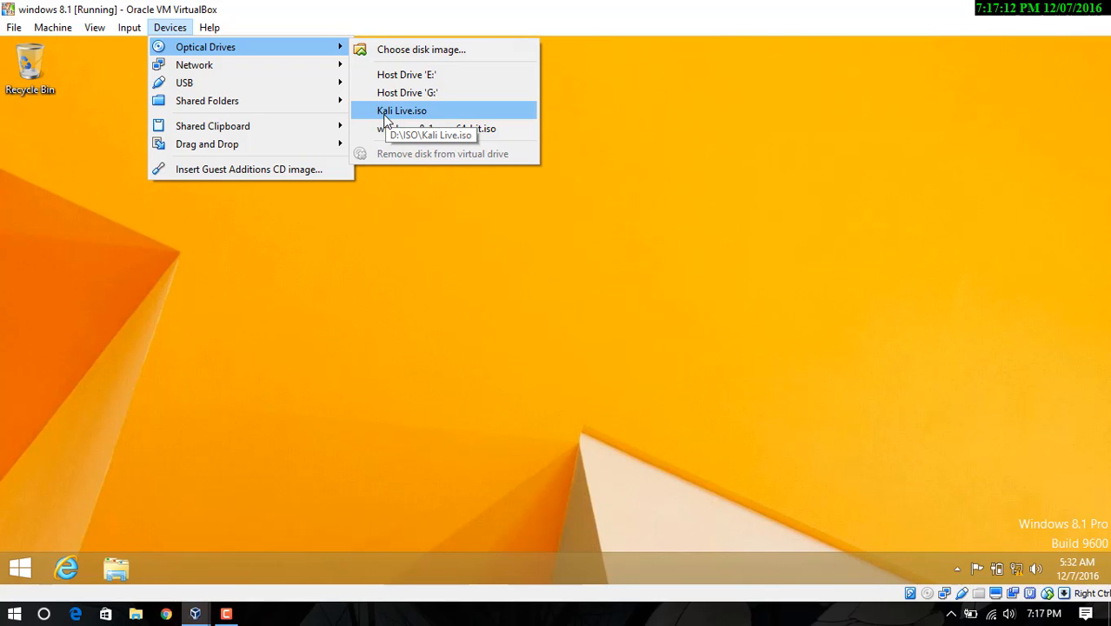
click(385, 116)
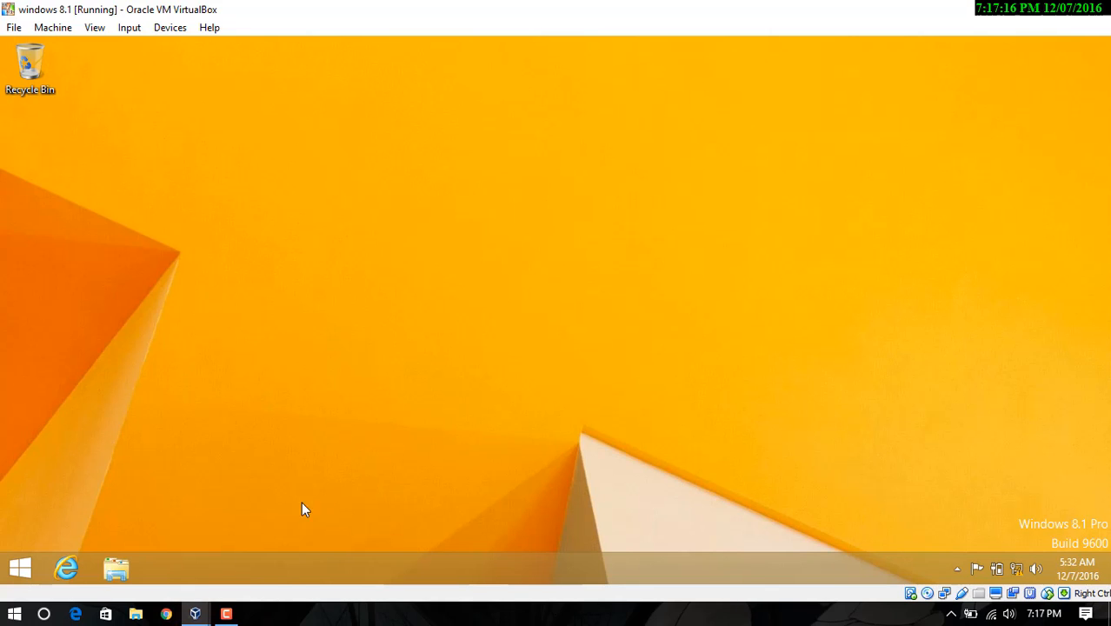
Put the virtual machine back into full-screen mode
click(93, 29)
click(95, 49)
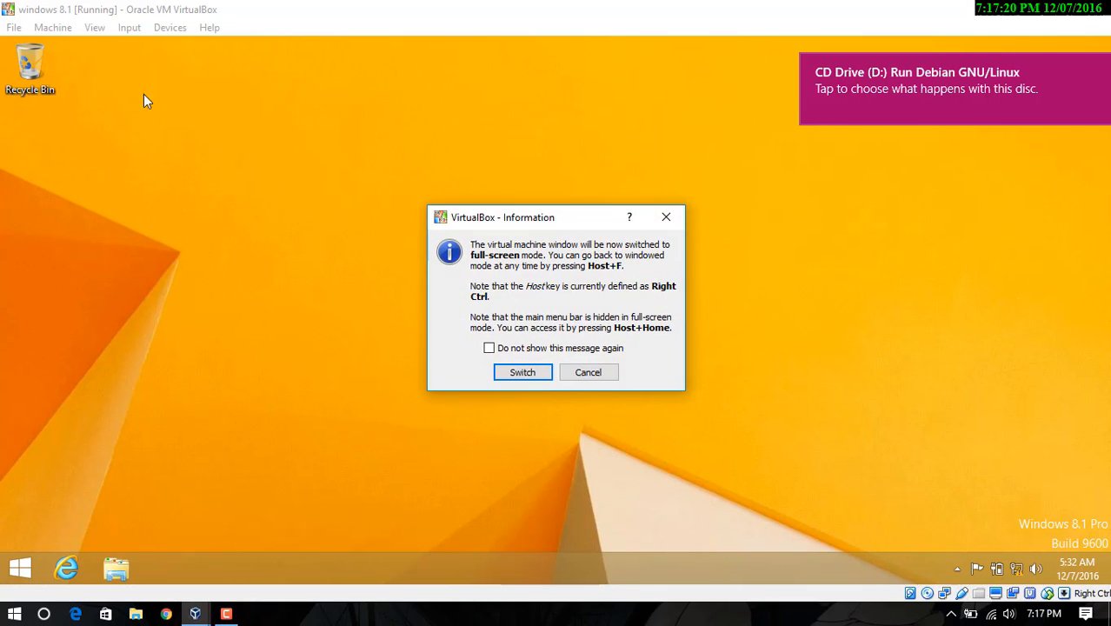
click(525, 370)
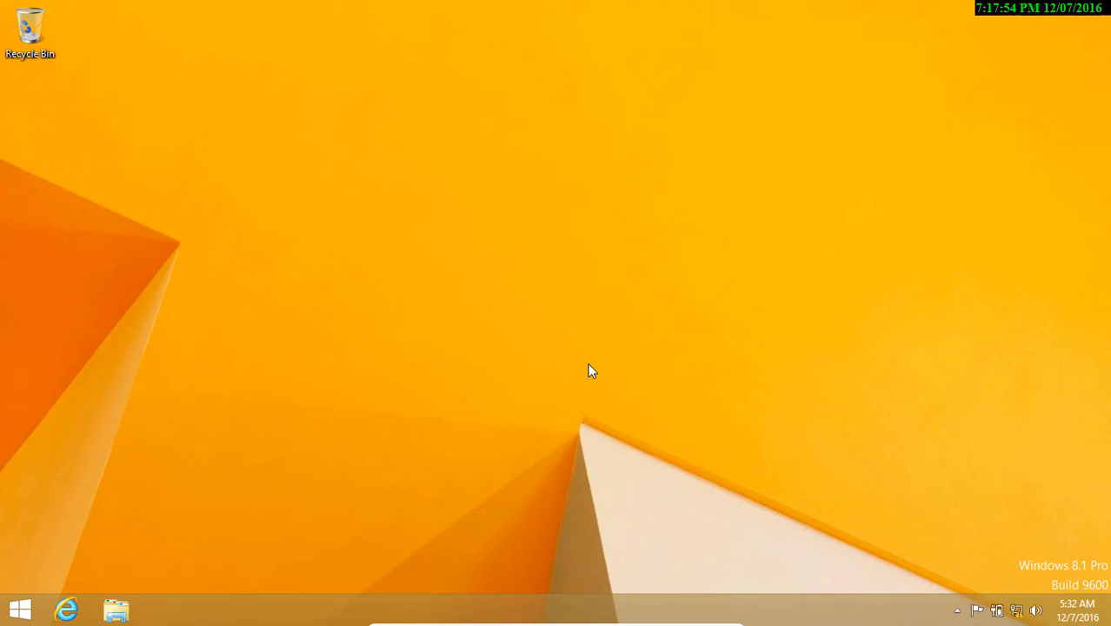
Restart Windows through the Settings charm's Power menu so the VM boots from the Kali disc
click(19, 608)
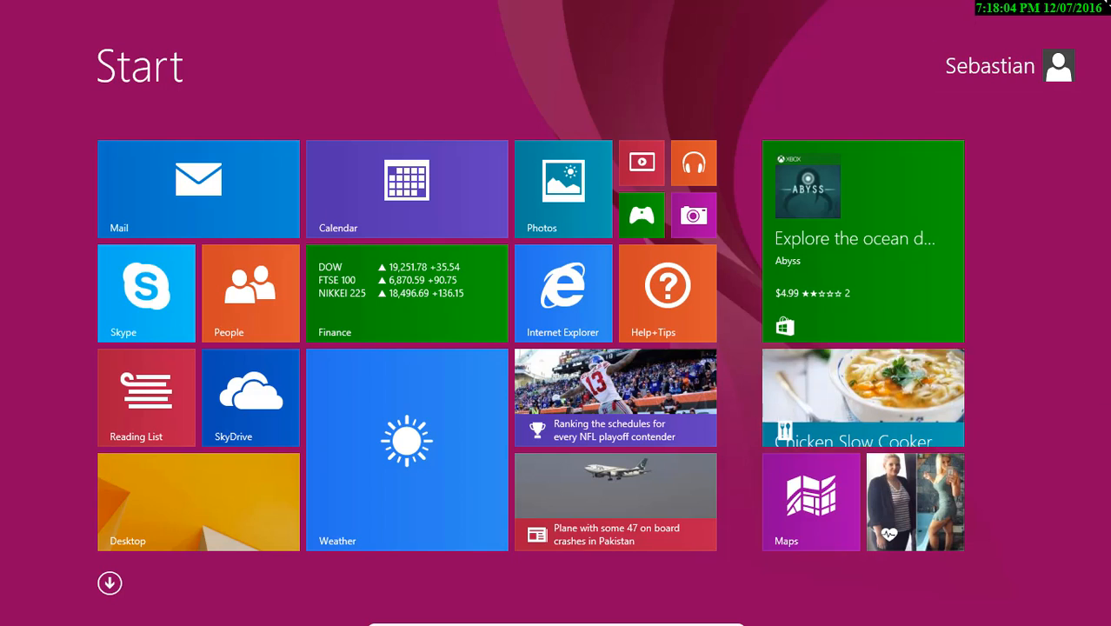
mouse_move(1104, 12)
click(1084, 500)
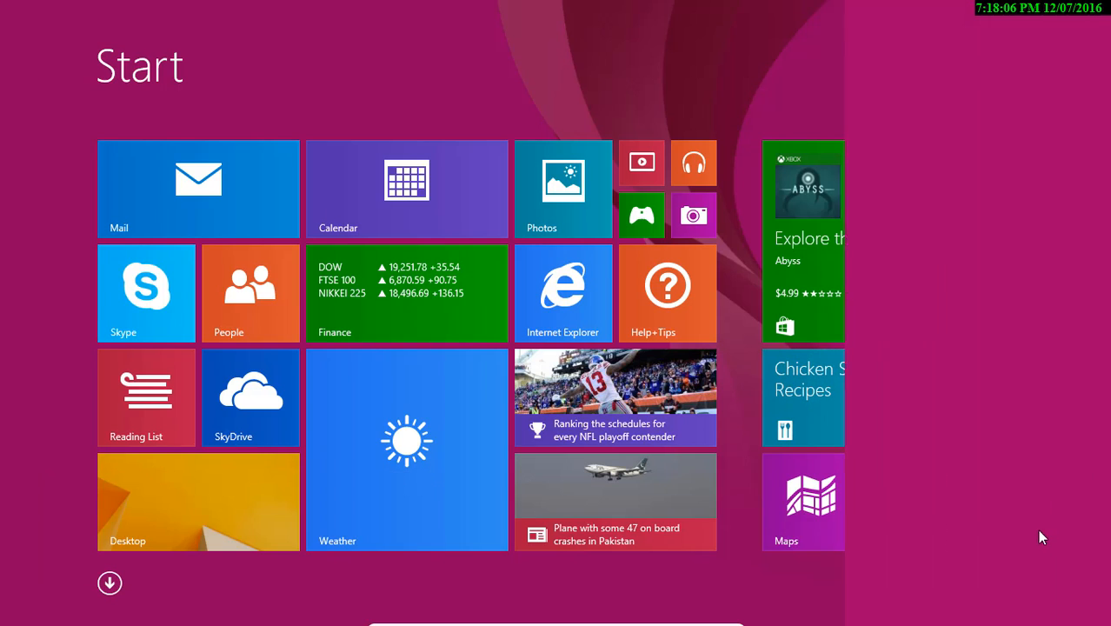
click(971, 506)
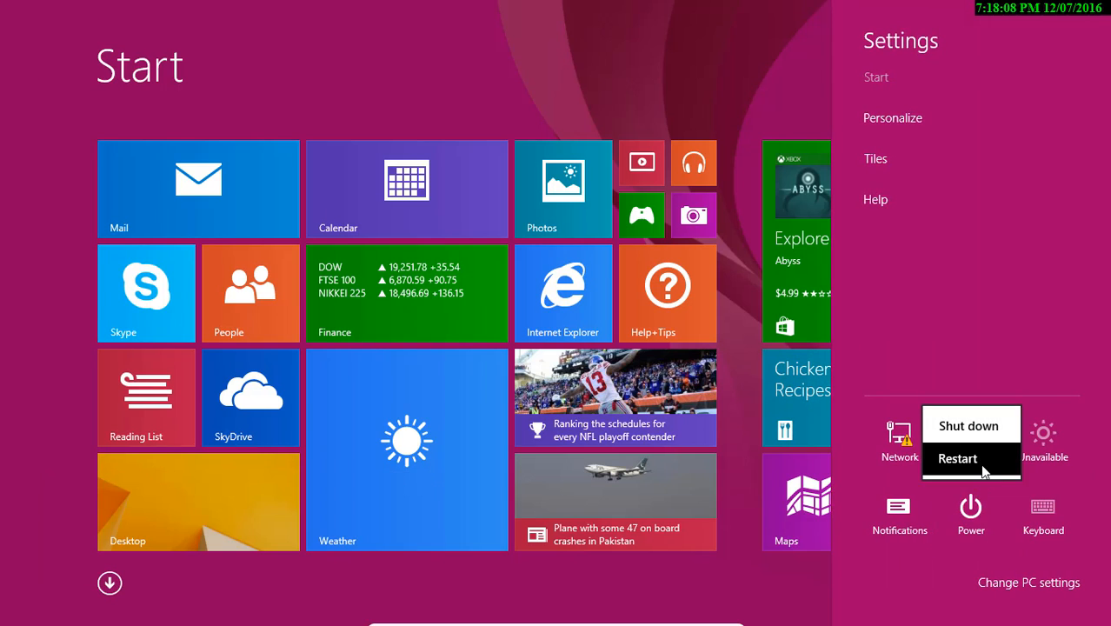
click(980, 464)
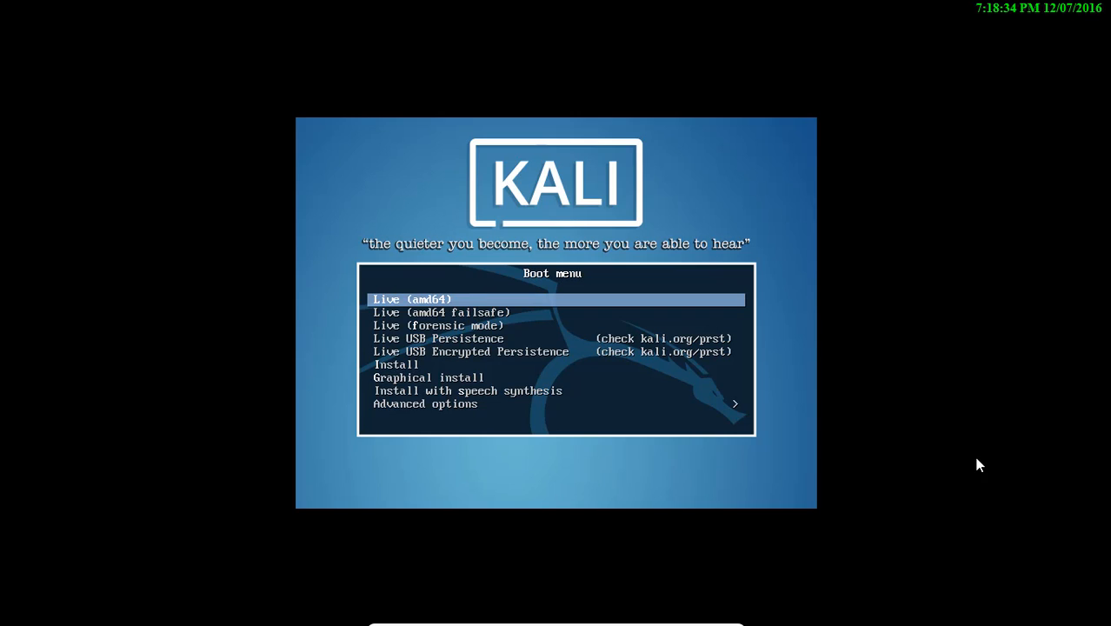
Browse the first Kali boot entries and return to Live (amd64)
key(Down)
key(Down)
key(Down)
key(Down)
key(Down)
key(Down)
key(Down)
key(Down)
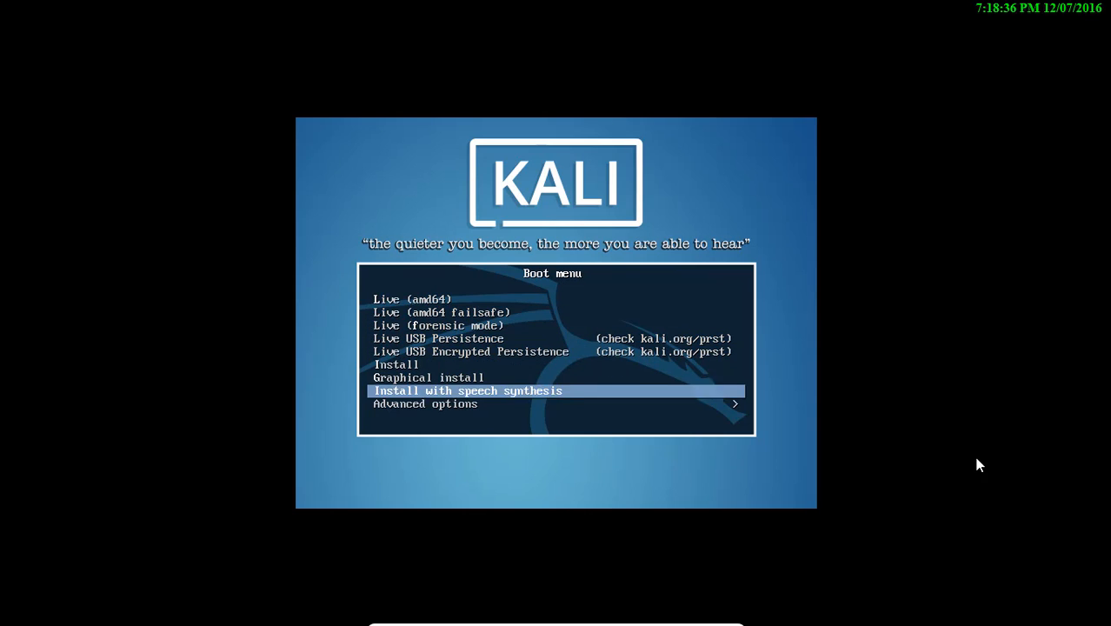
key(Up)
key(Up)
key(Up)
key(Up)
key(Up)
key(Up)
key(Up)
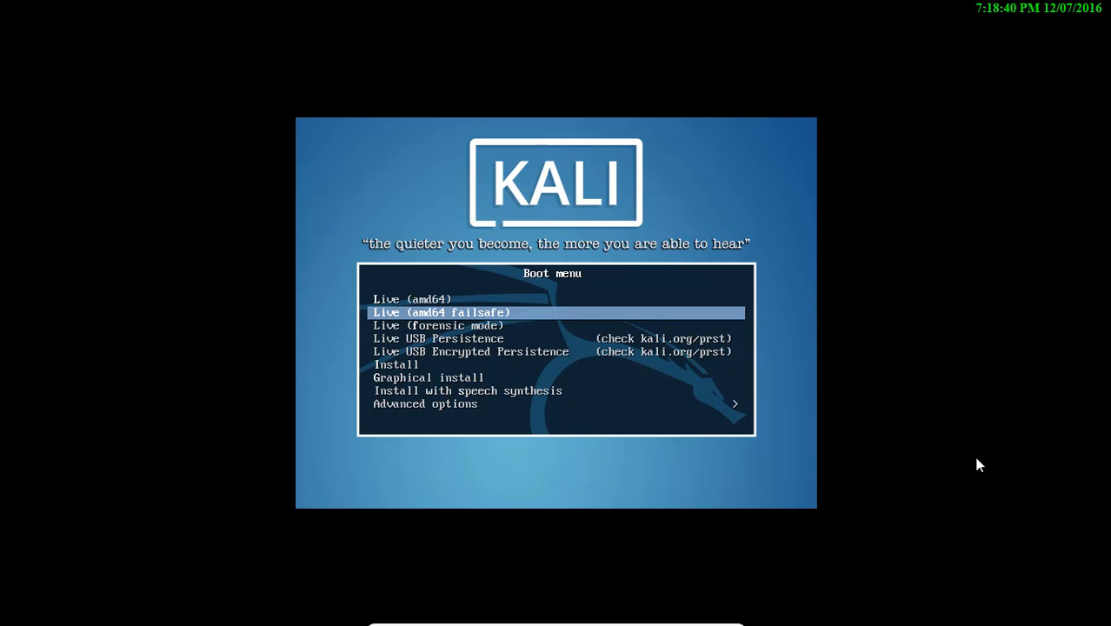
key(Up)
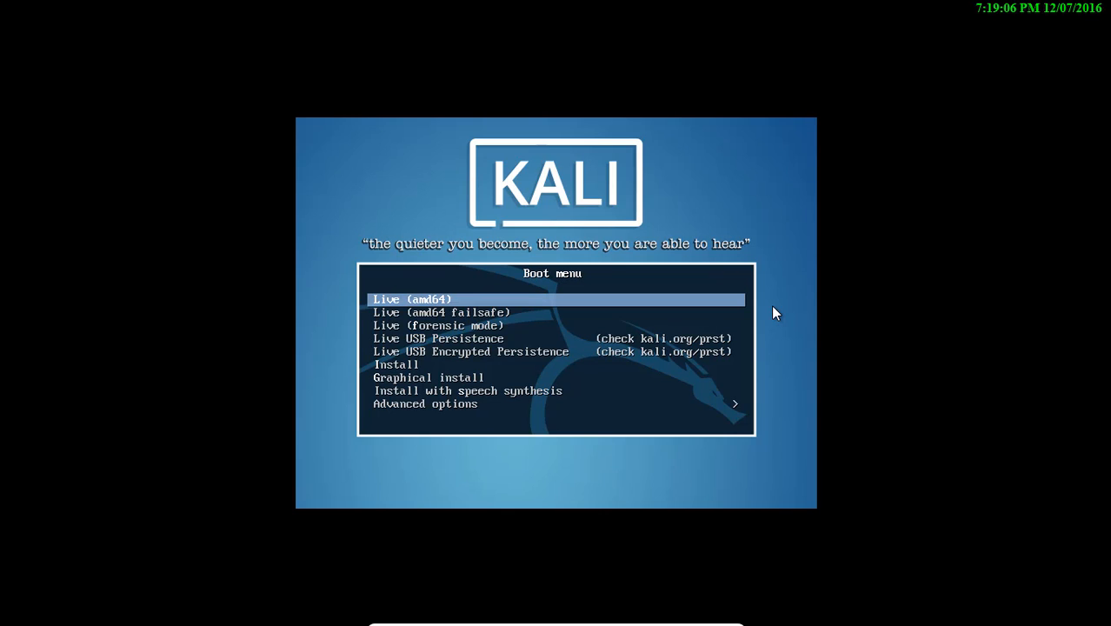
Look over Install, Graphical install and Live USB Encrypted Persistence, then boot Live (amd64)
key(Down)
key(Down)
key(Down)
key(Down)
key(Down)
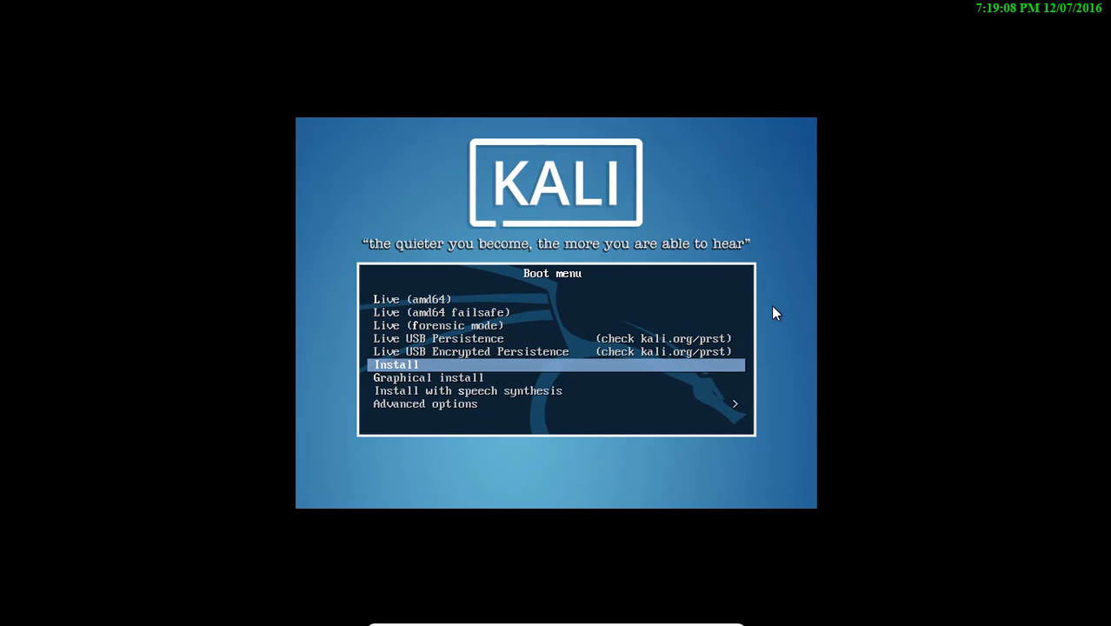
key(Down)
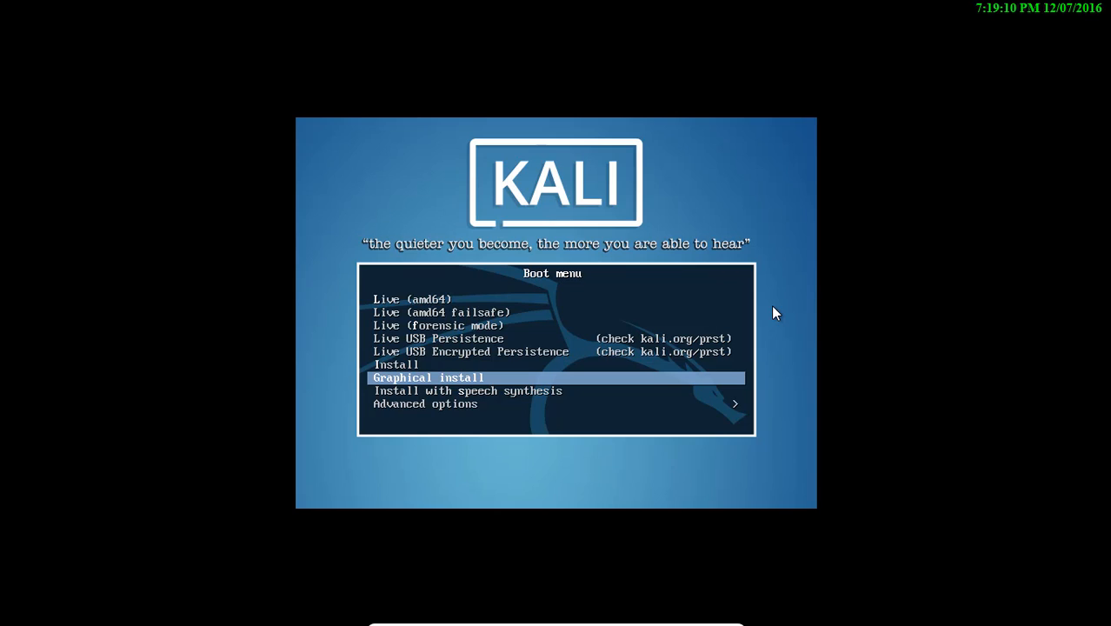
key(Up)
key(Down)
key(Up)
key(Up)
key(Down)
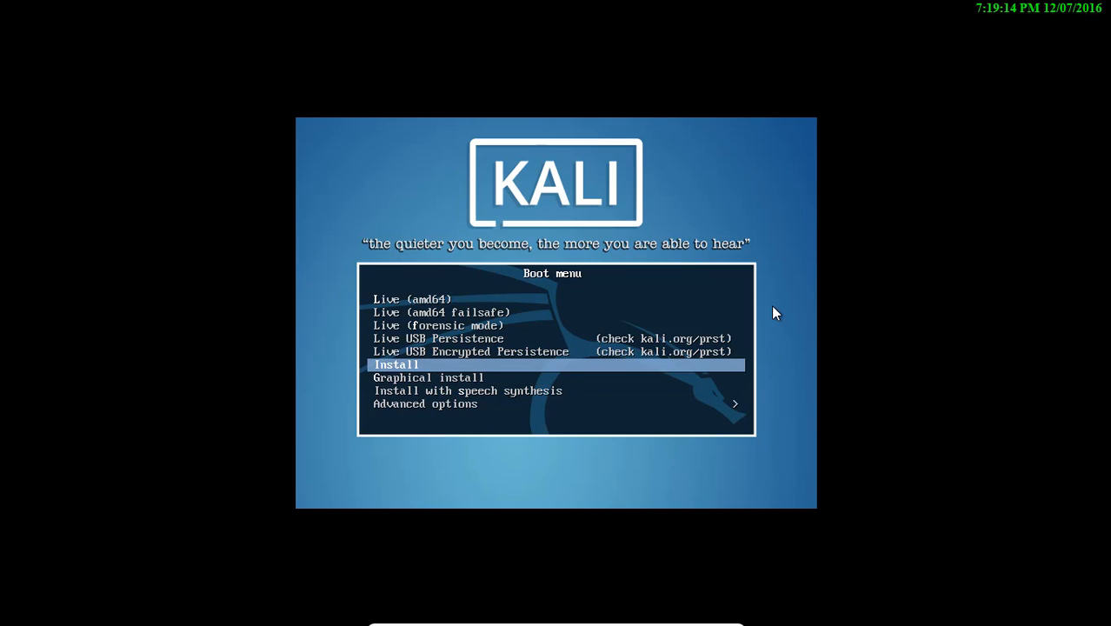
key(Down)
key(Up)
key(Up)
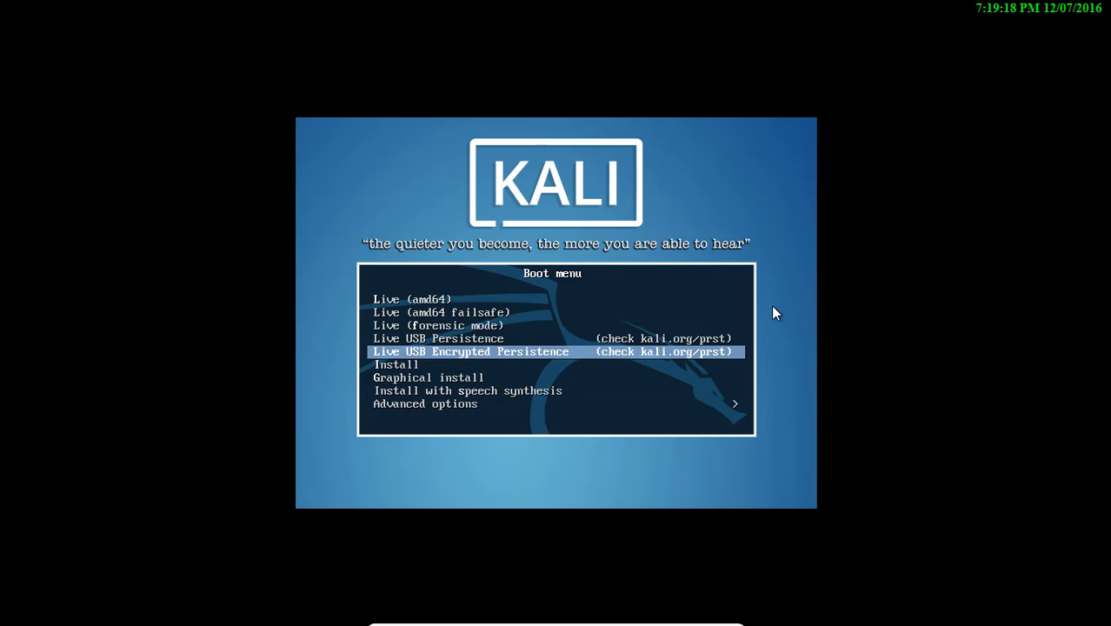
key(Up)
key(Up)
key(Up)
key(Up)
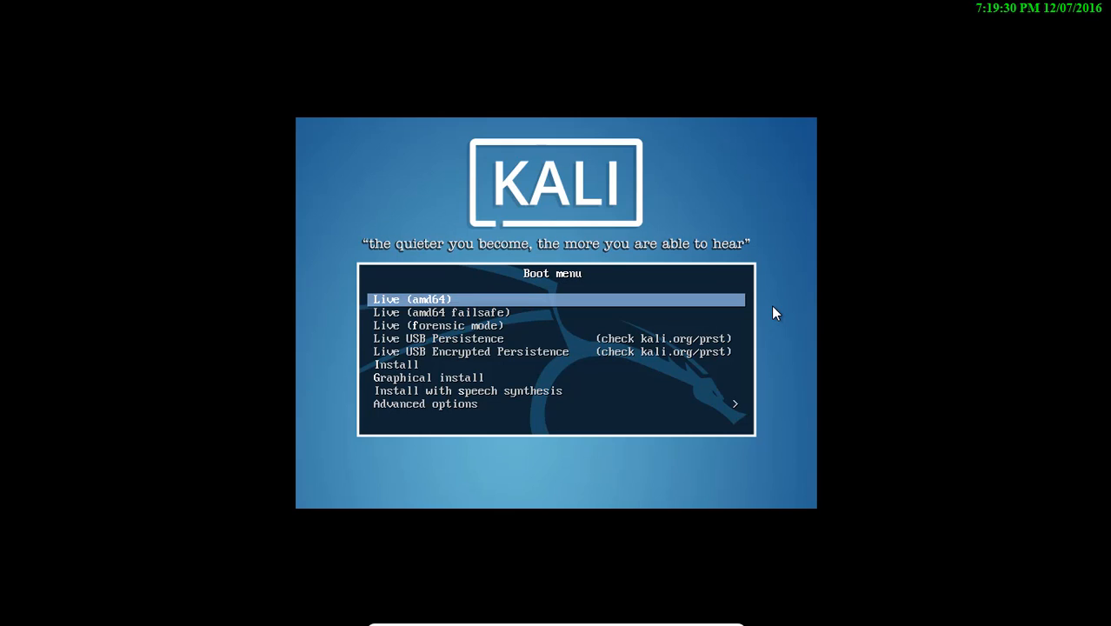
key(Return)
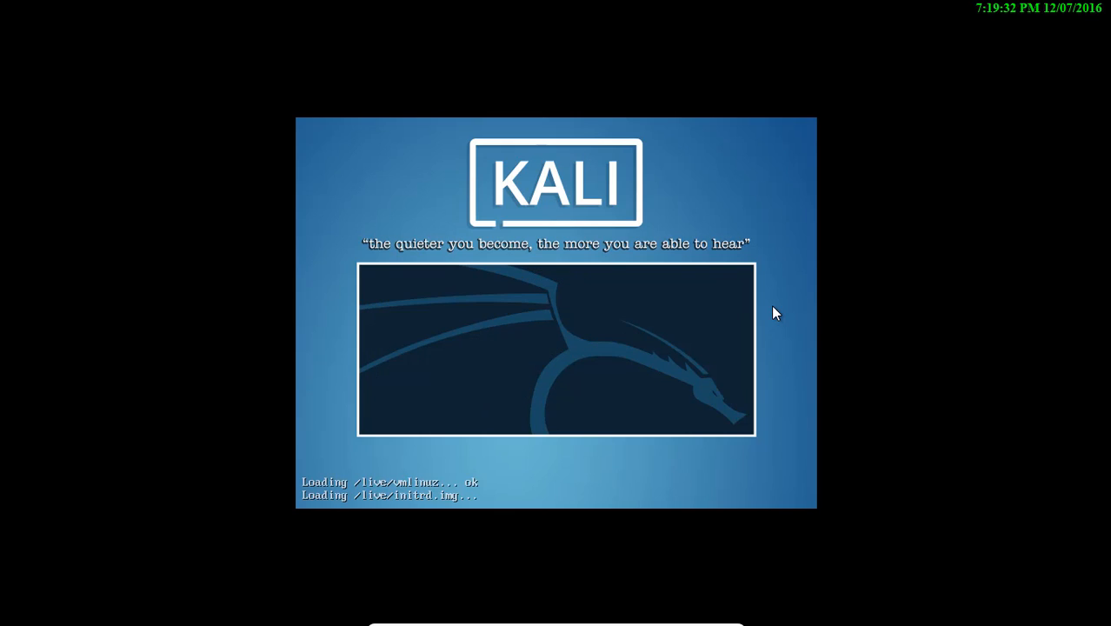
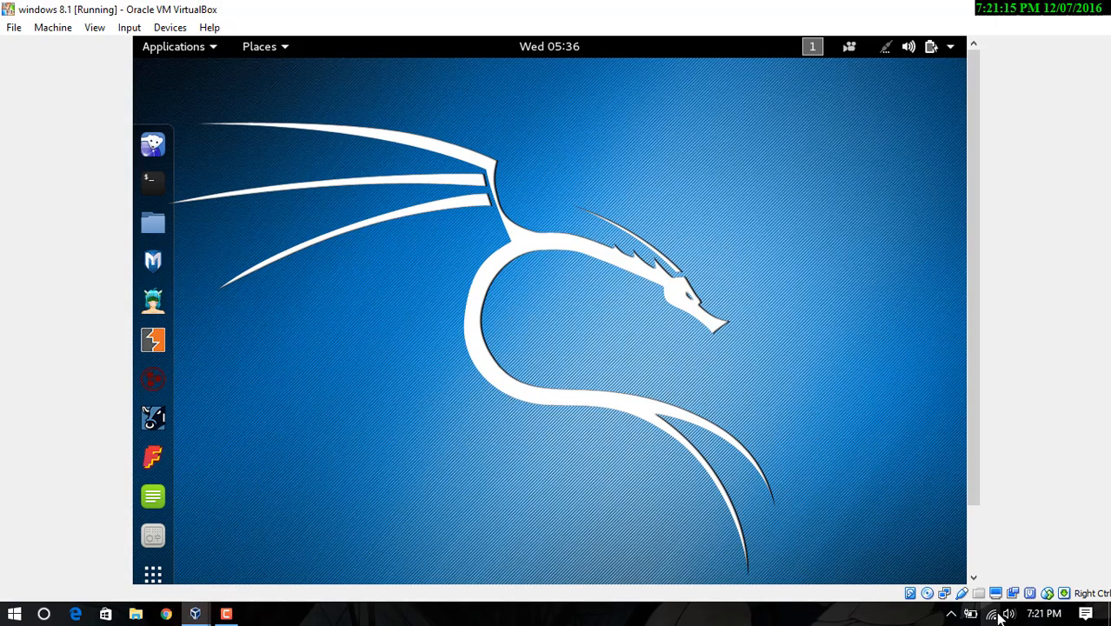
Check the host Wi-Fi and review the VM's Bridged Adapter on the Broadcom Wi-Fi adapter
click(992, 614)
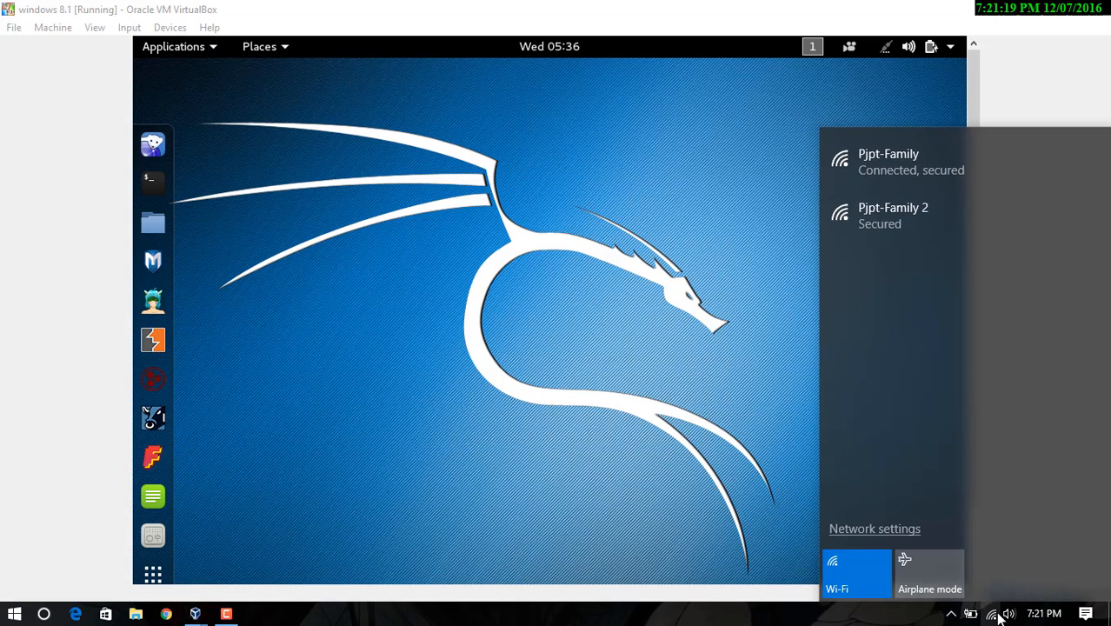
click(998, 614)
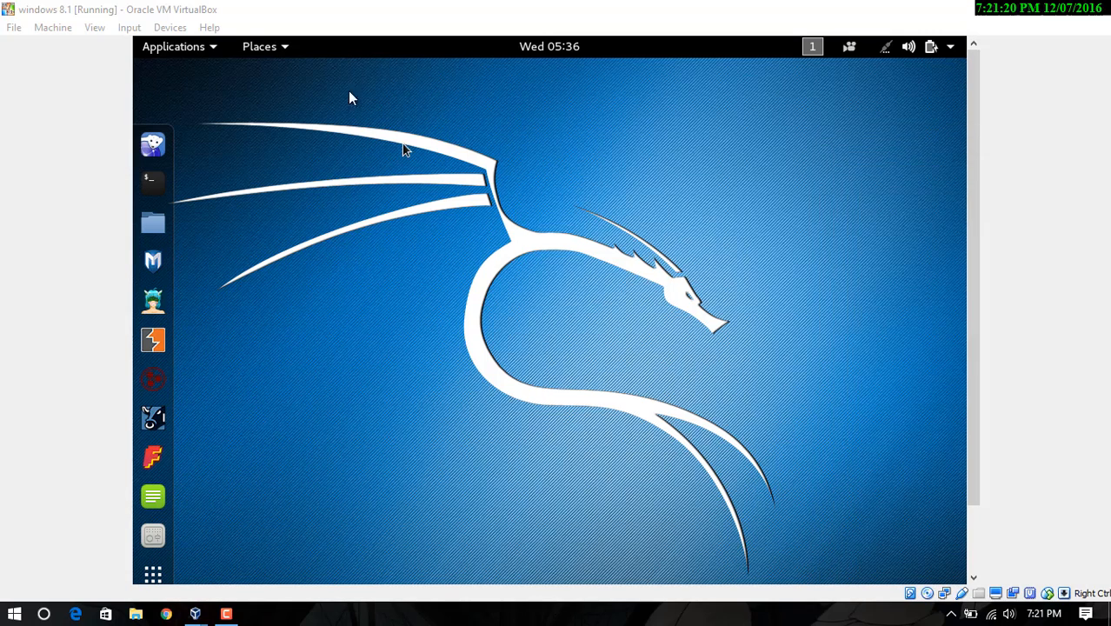
click(139, 27)
mouse_move(169, 27)
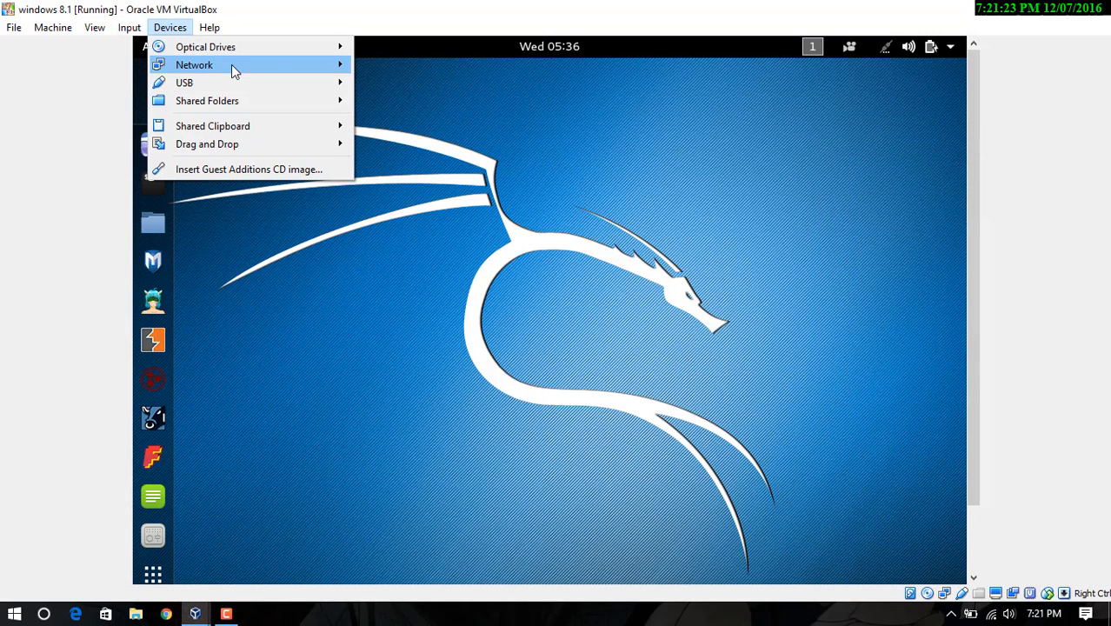
mouse_move(236, 69)
click(370, 69)
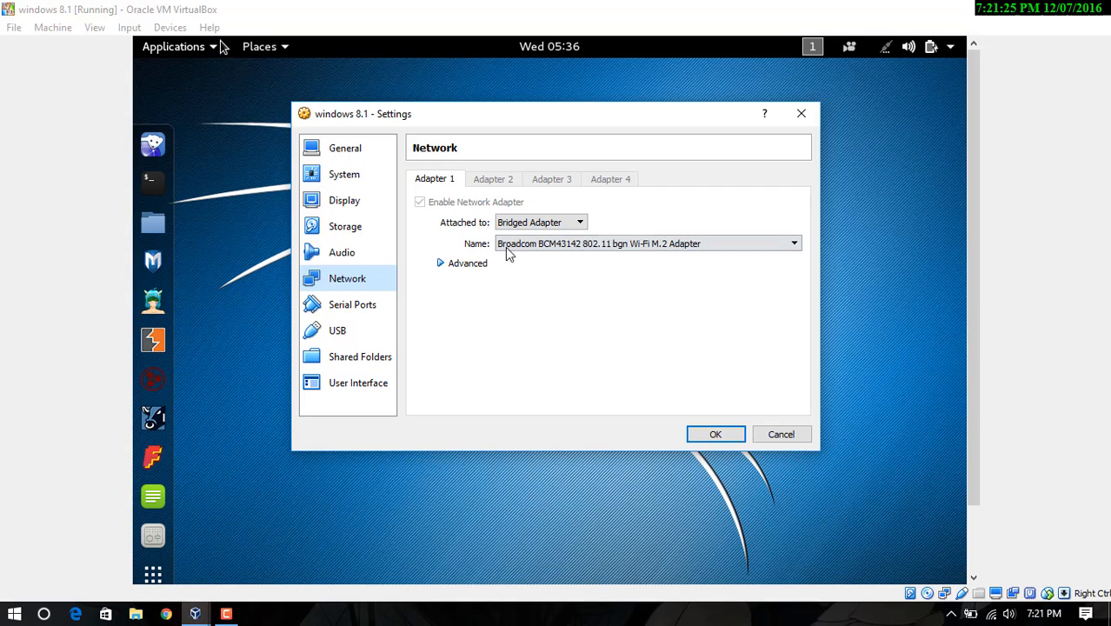
click(536, 243)
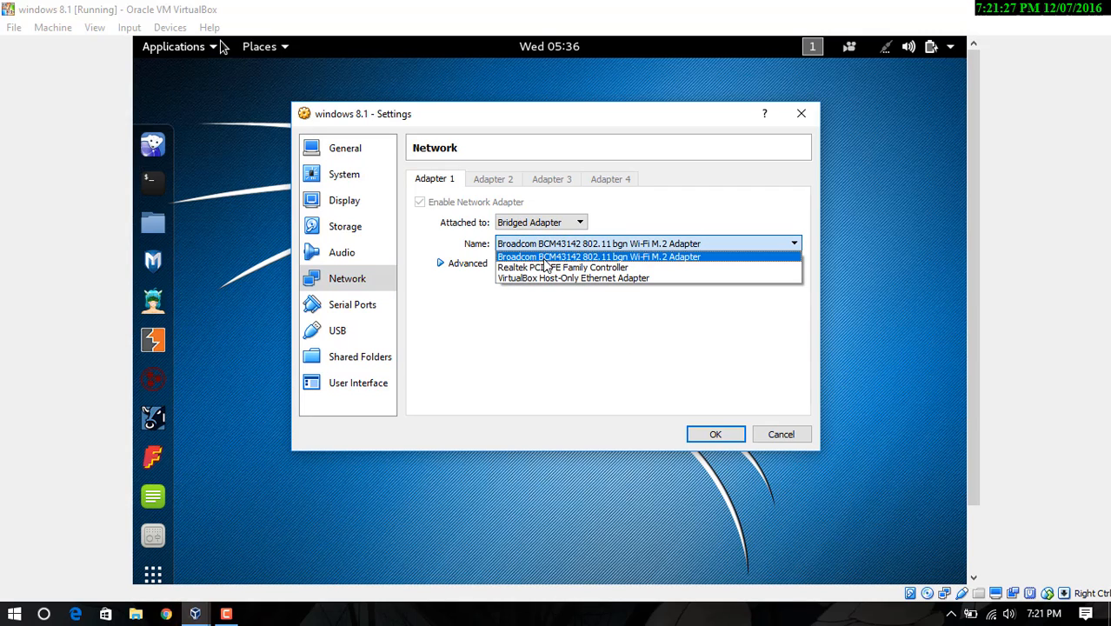
click(478, 266)
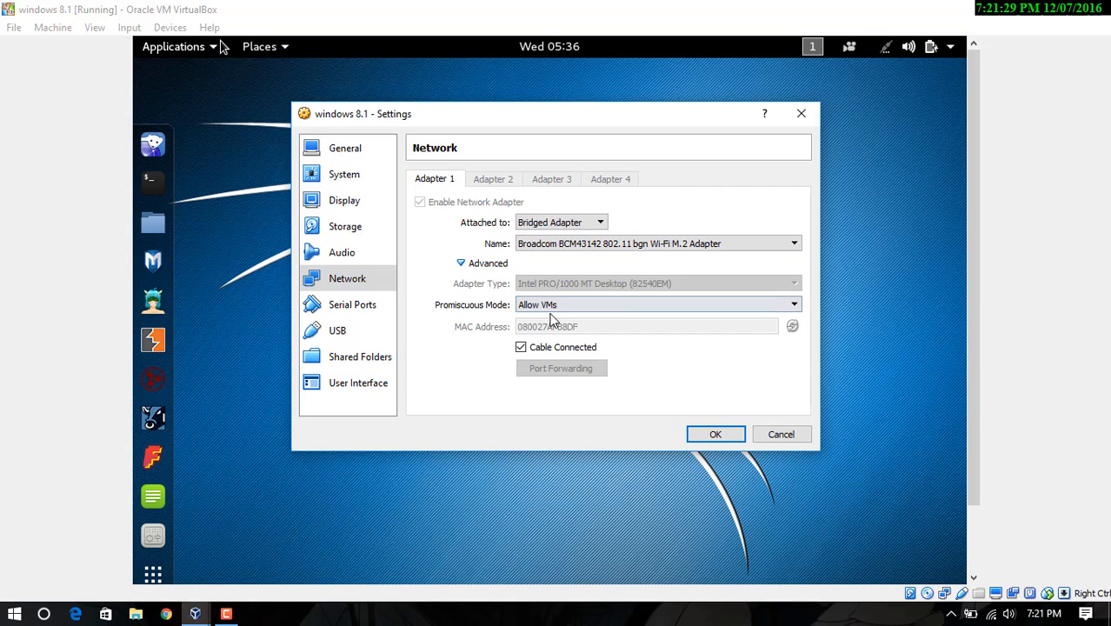
click(574, 248)
click(575, 257)
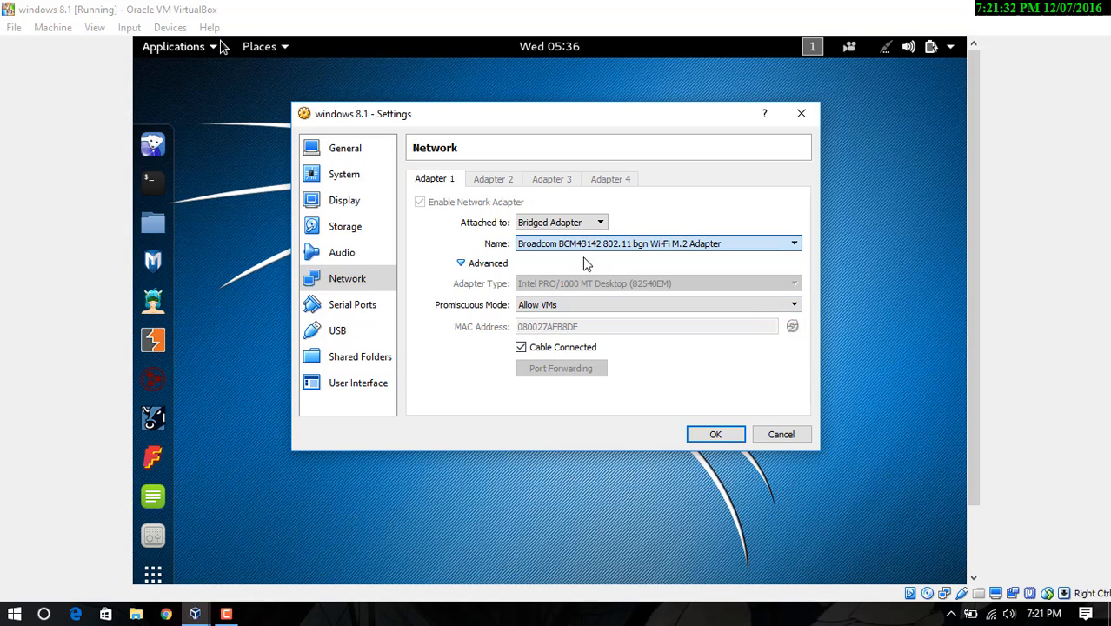
click(713, 432)
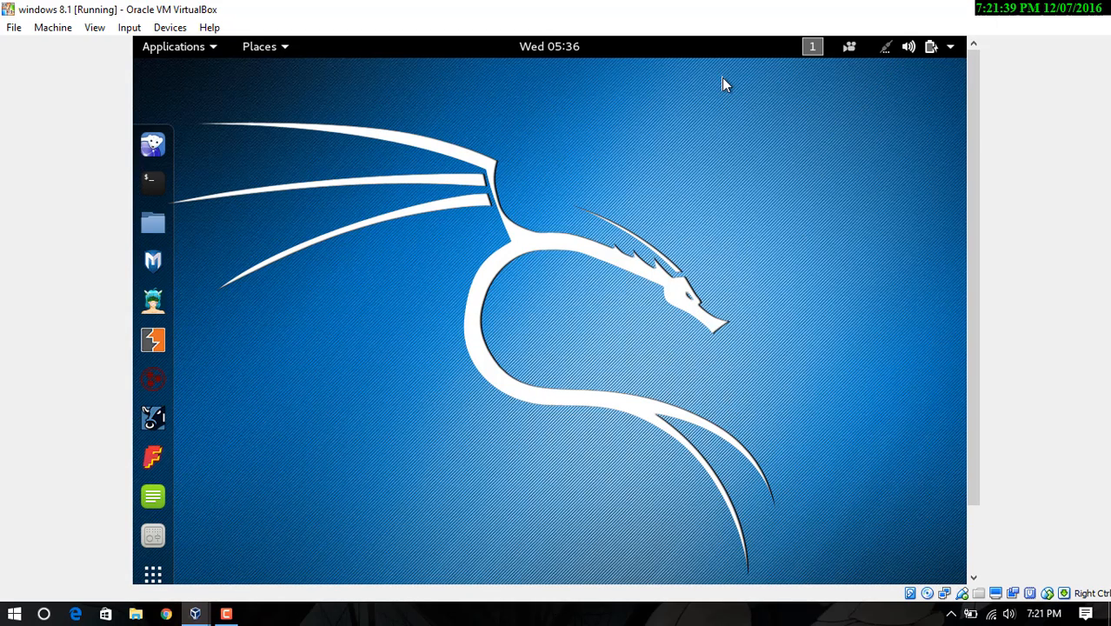
Reattach the VM's first network adapter to NAT and save the settings
click(133, 32)
mouse_move(176, 28)
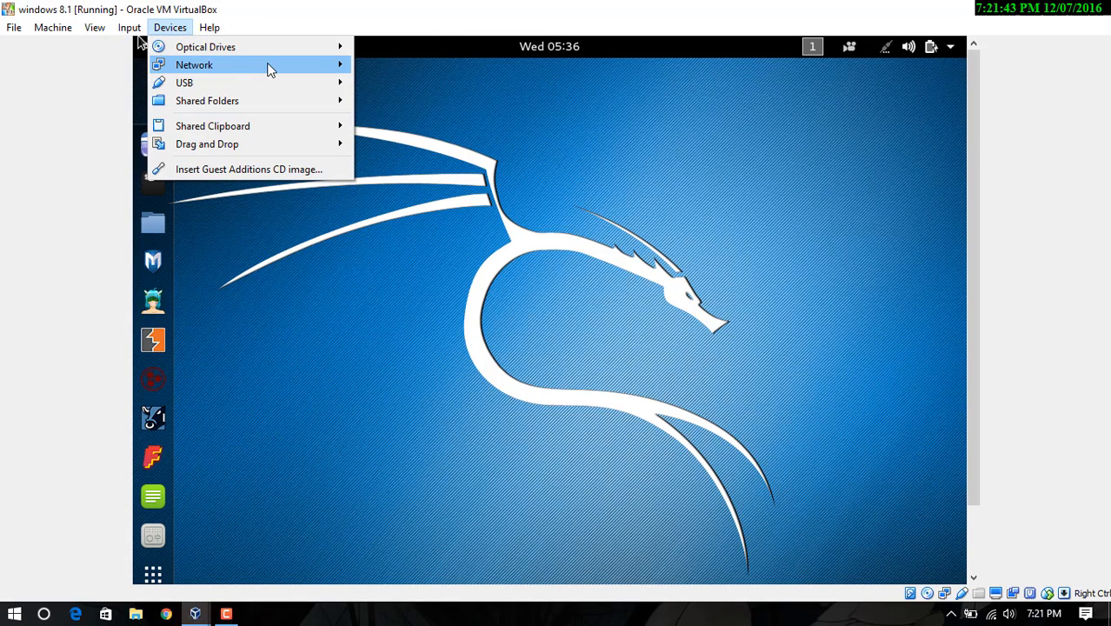
mouse_move(269, 69)
click(408, 69)
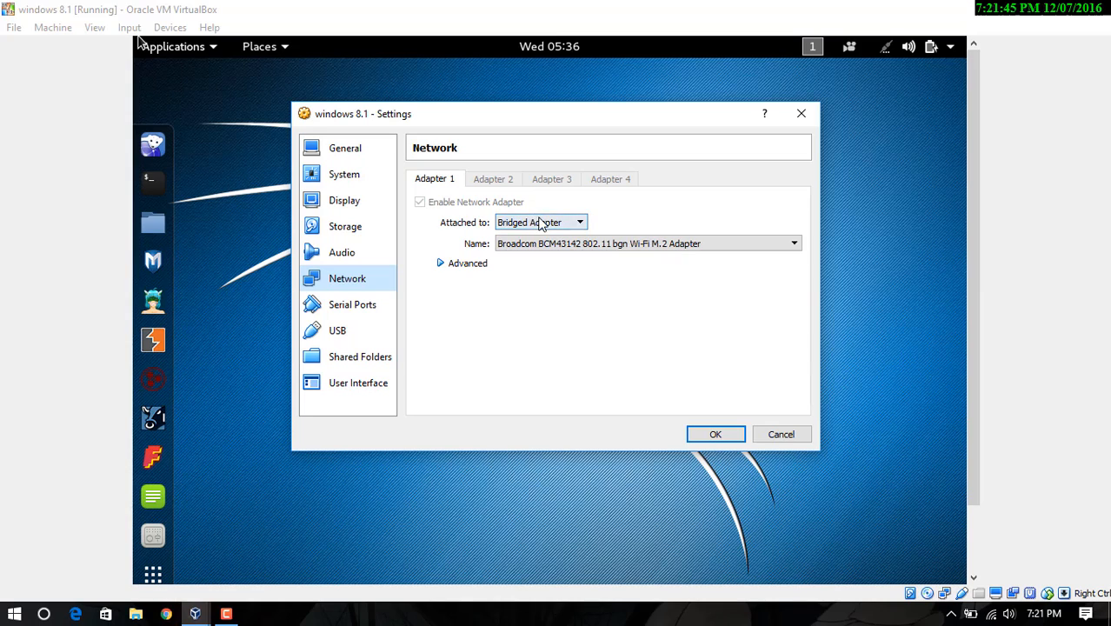
click(540, 223)
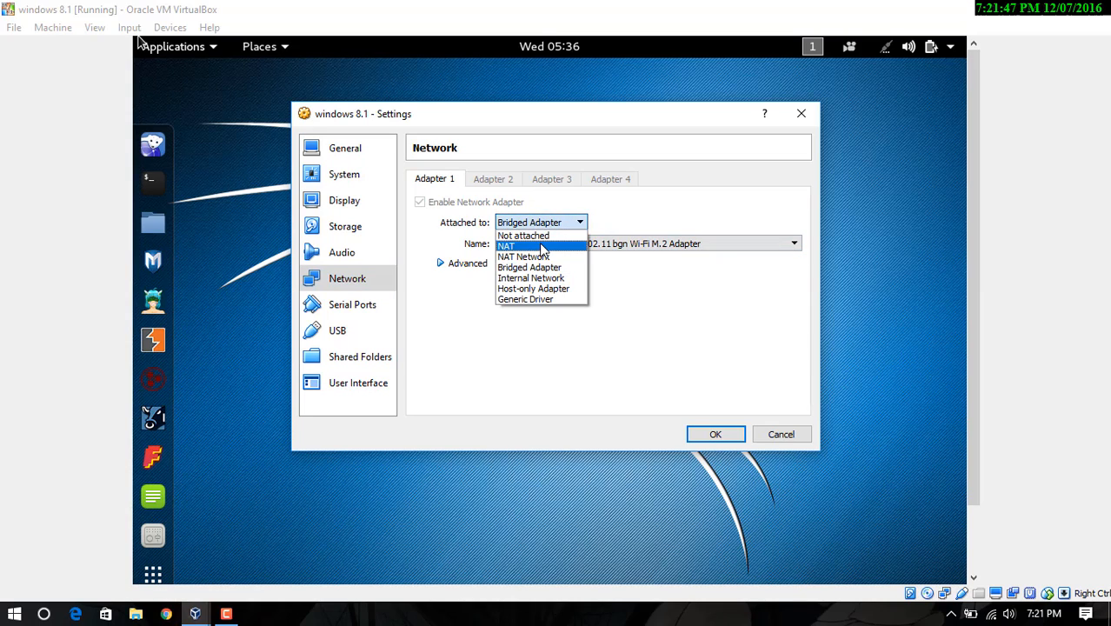
click(541, 246)
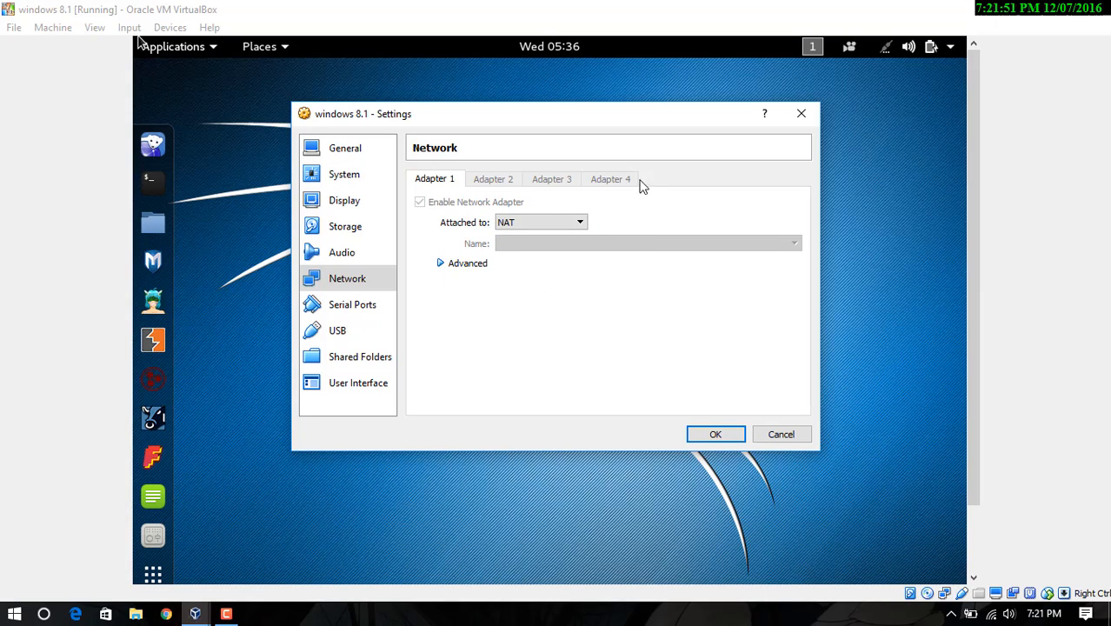
click(715, 434)
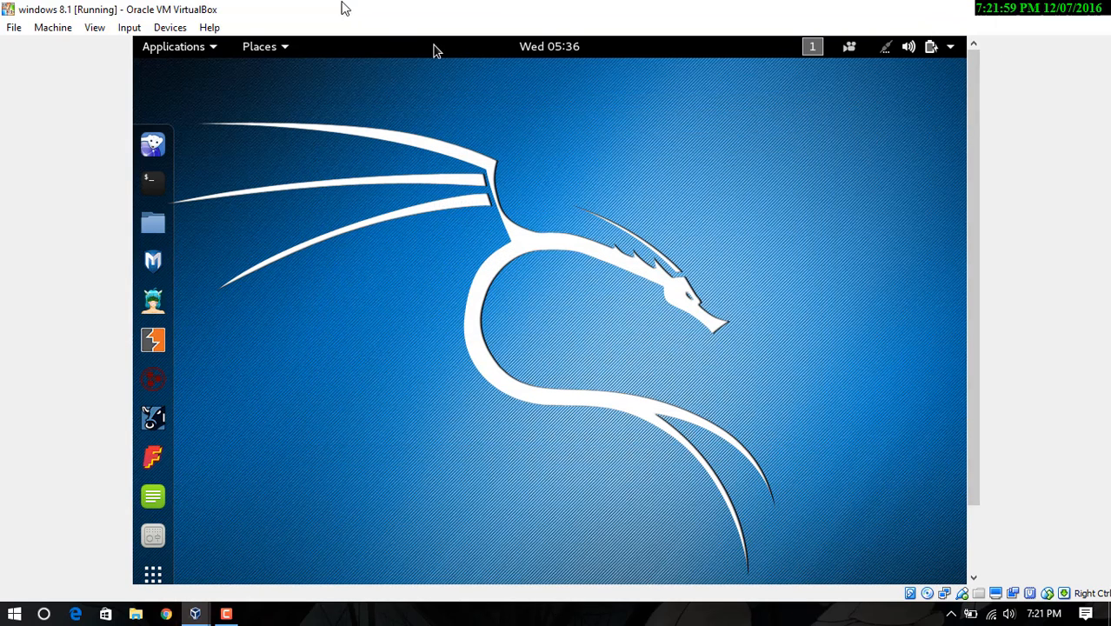
Switch the Kali virtual machine window to Full-screen Mode
click(97, 27)
click(104, 45)
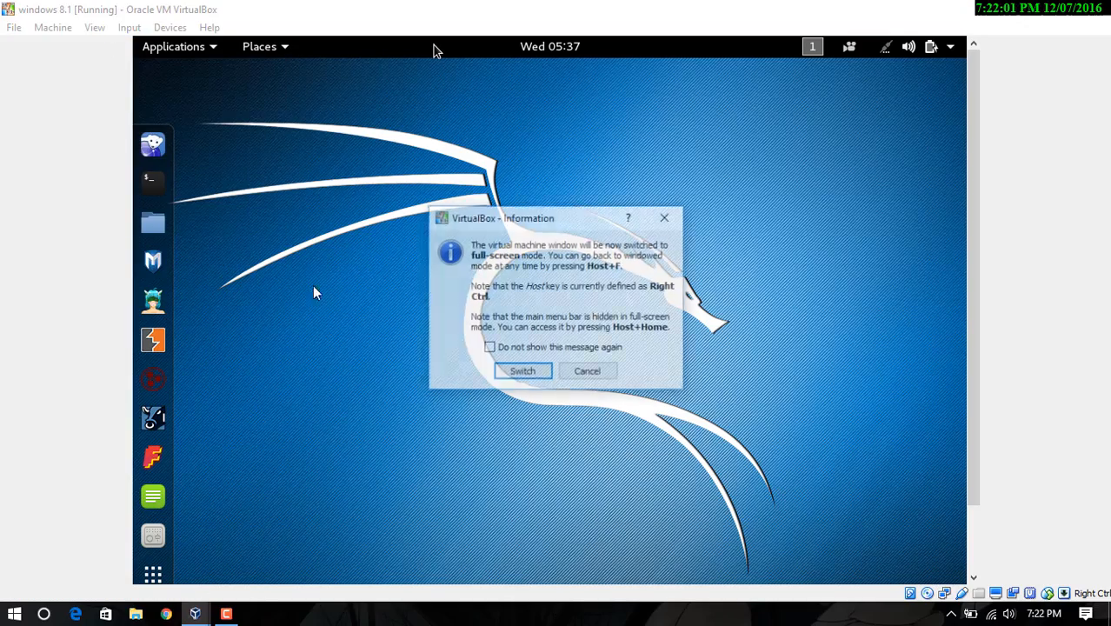
click(511, 370)
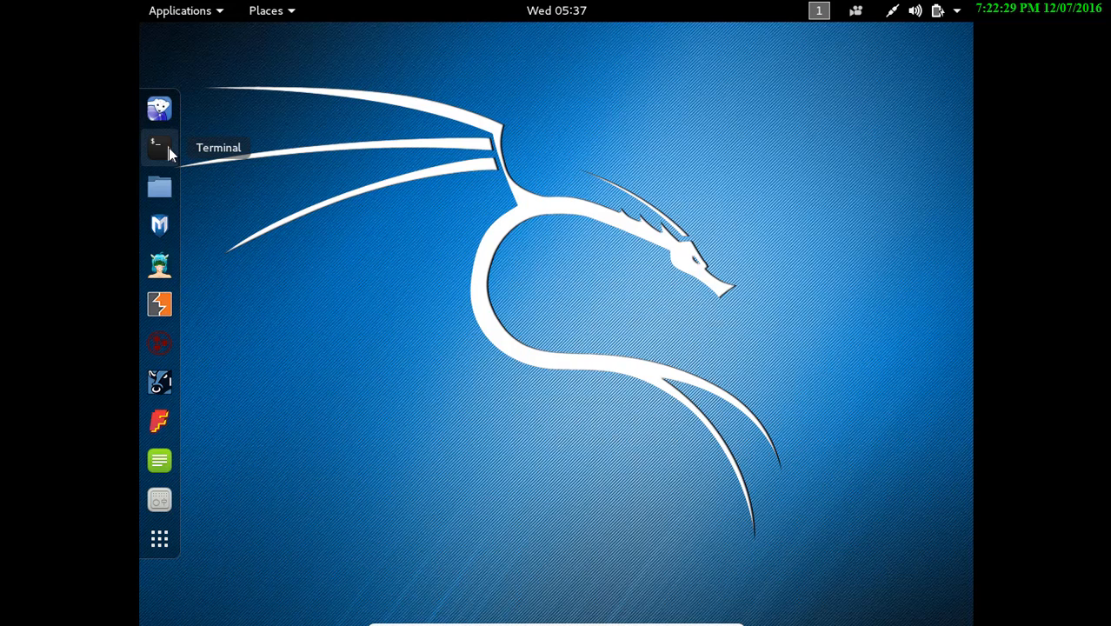
Launch GParted from the All applications grid to list /dev/sda's NTFS partitions
click(161, 537)
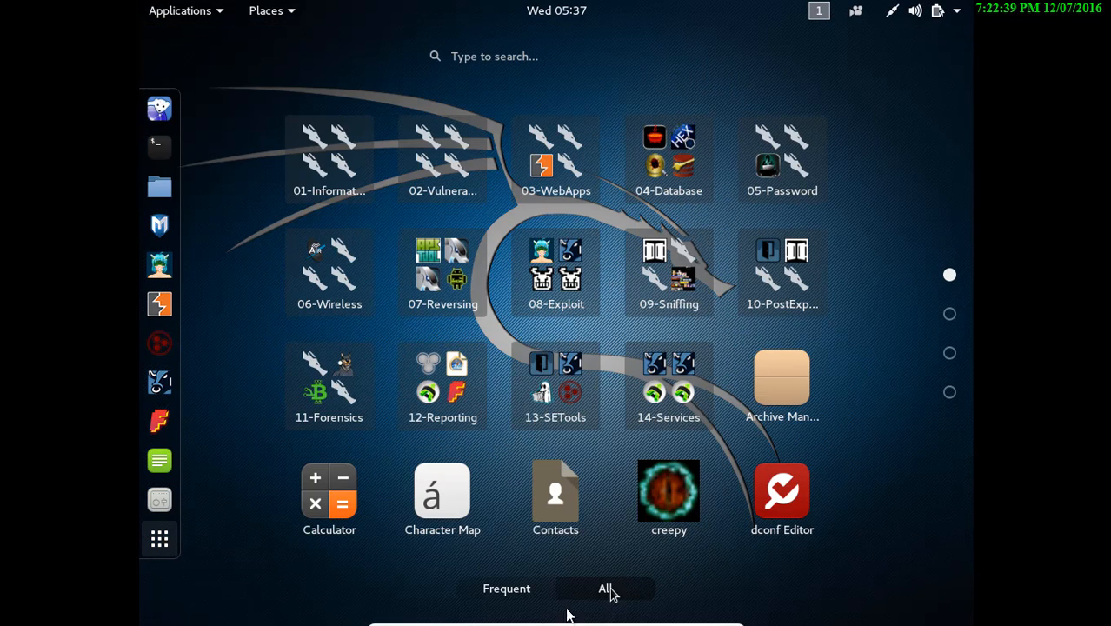
click(950, 354)
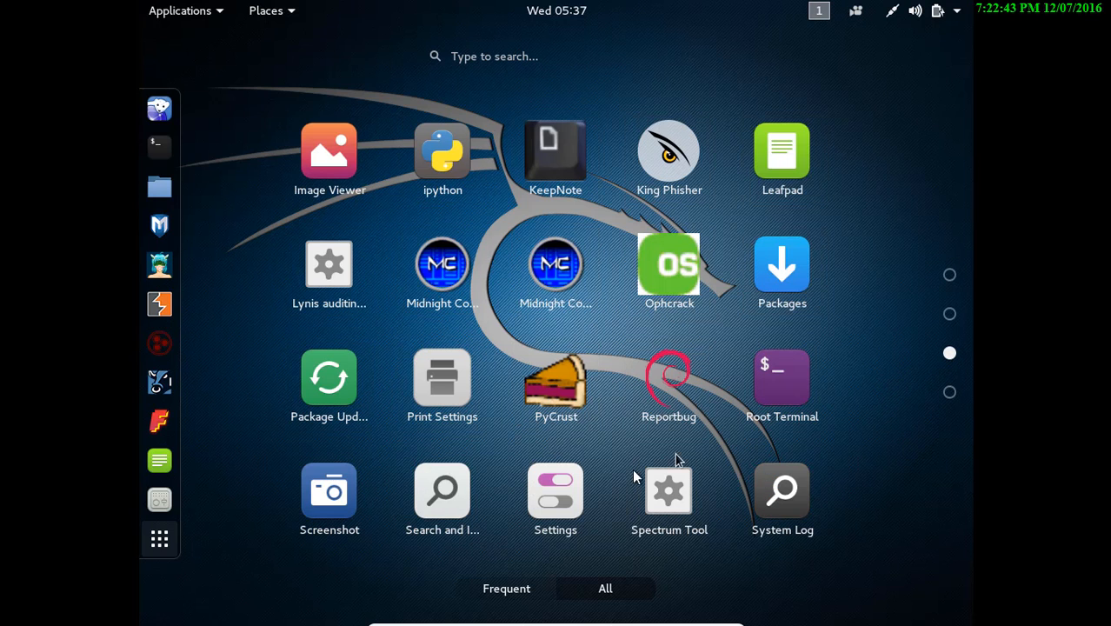
scroll(475, 448, up, 1)
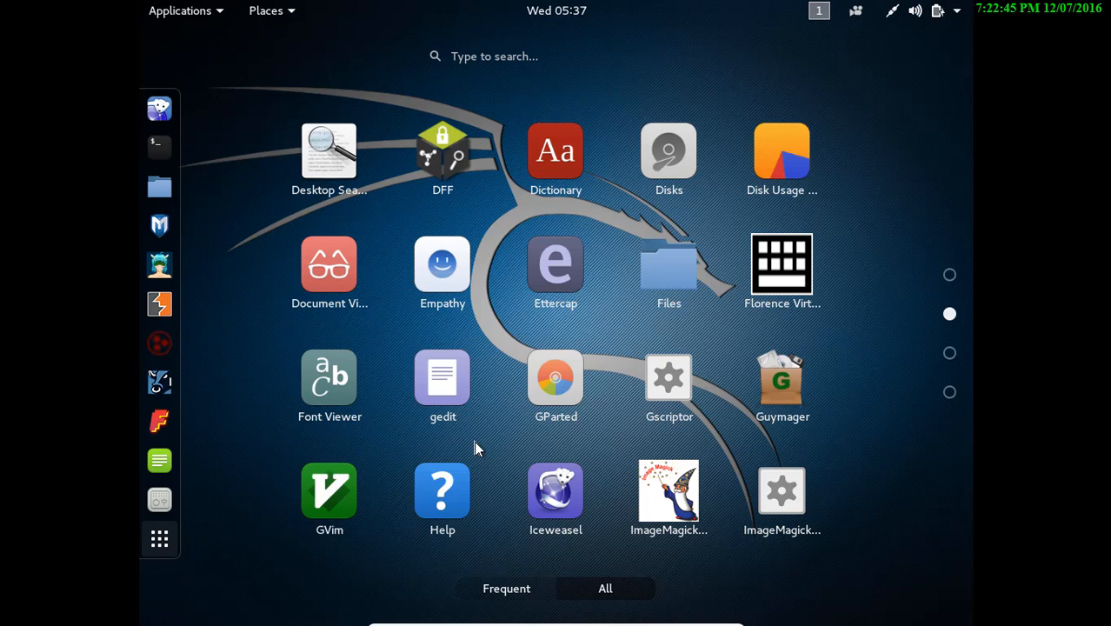
click(556, 382)
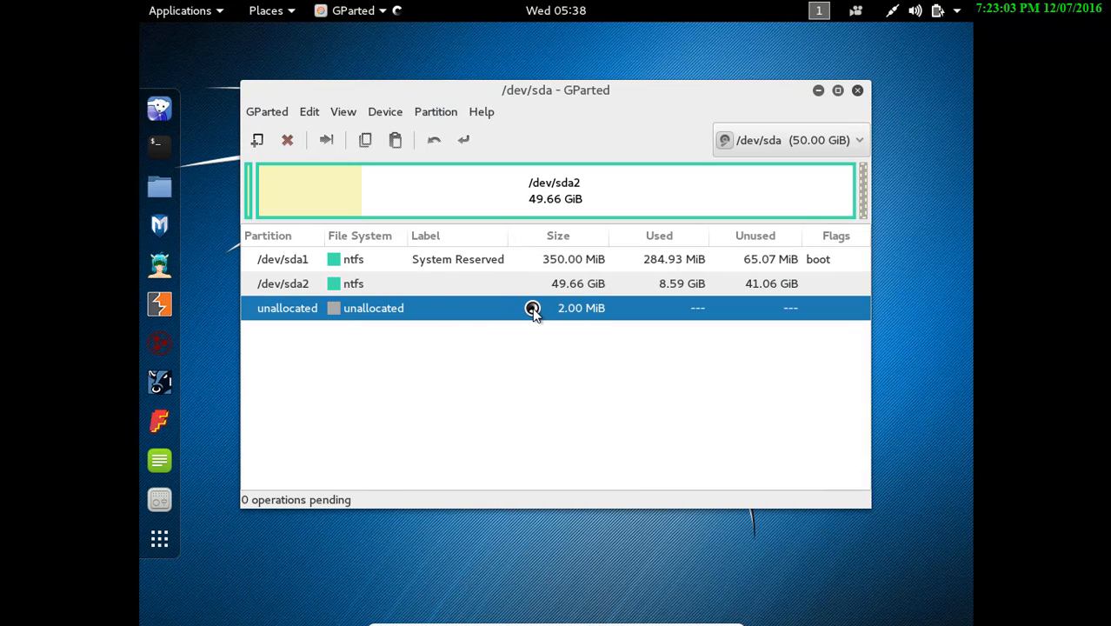
Open Resize/Move for /dev/sda2, showing its 50847 MiB size and 8800 MiB minimum
right_click(591, 293)
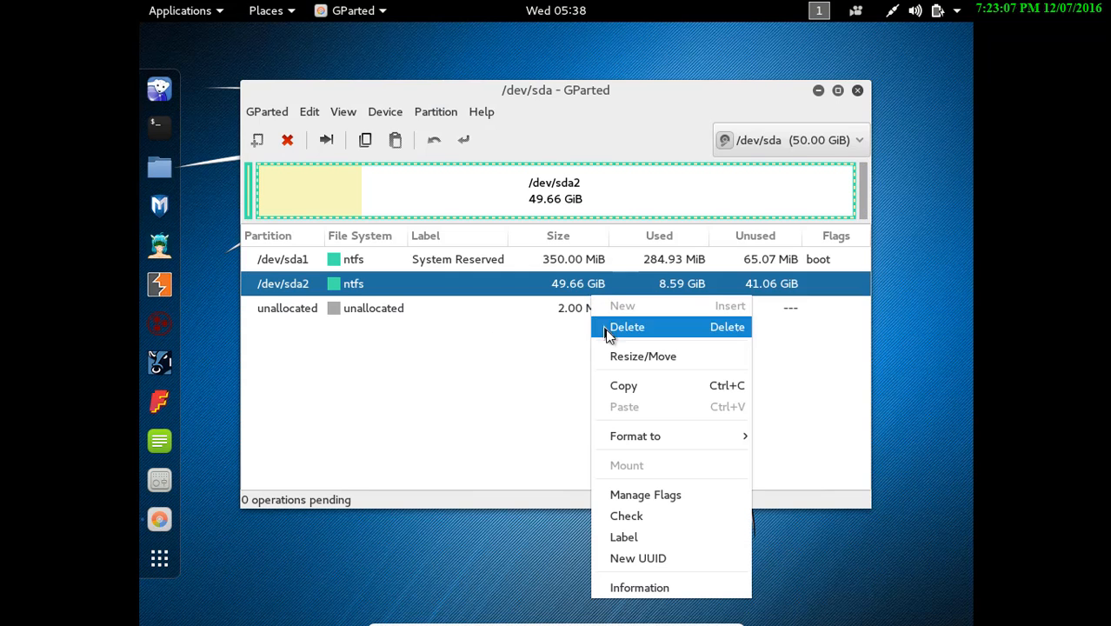
click(631, 364)
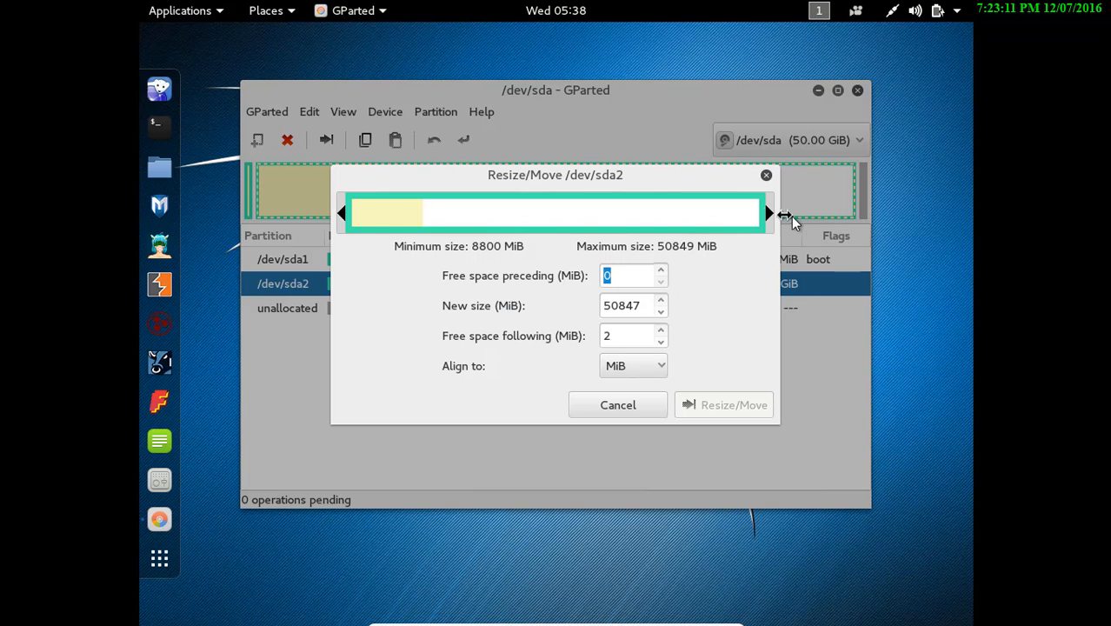
click(639, 402)
click(441, 319)
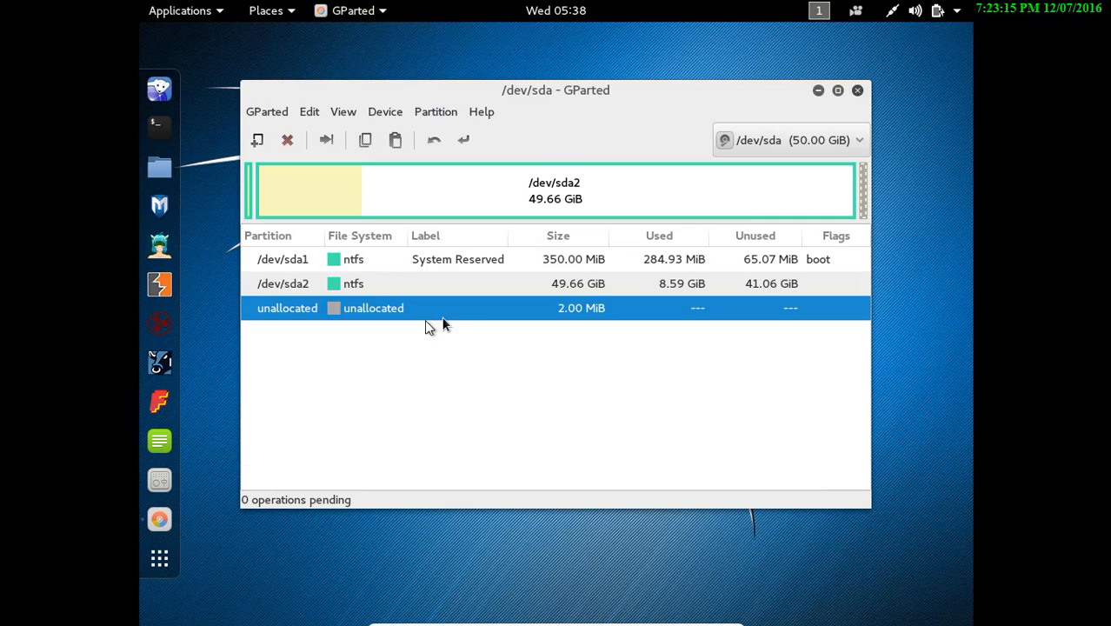
right_click(421, 318)
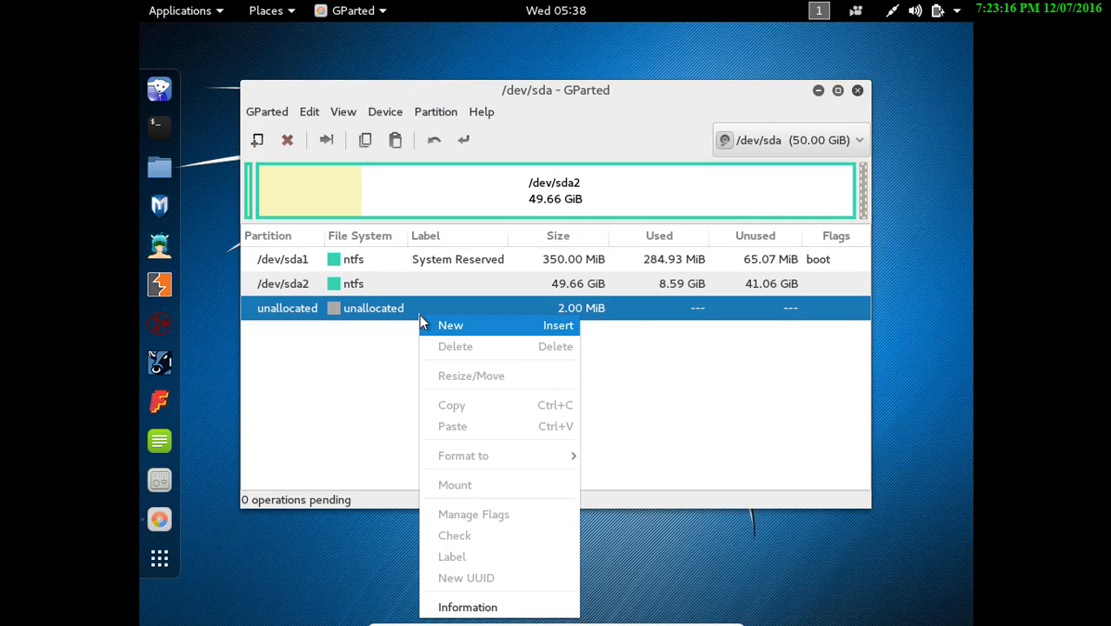
click(401, 355)
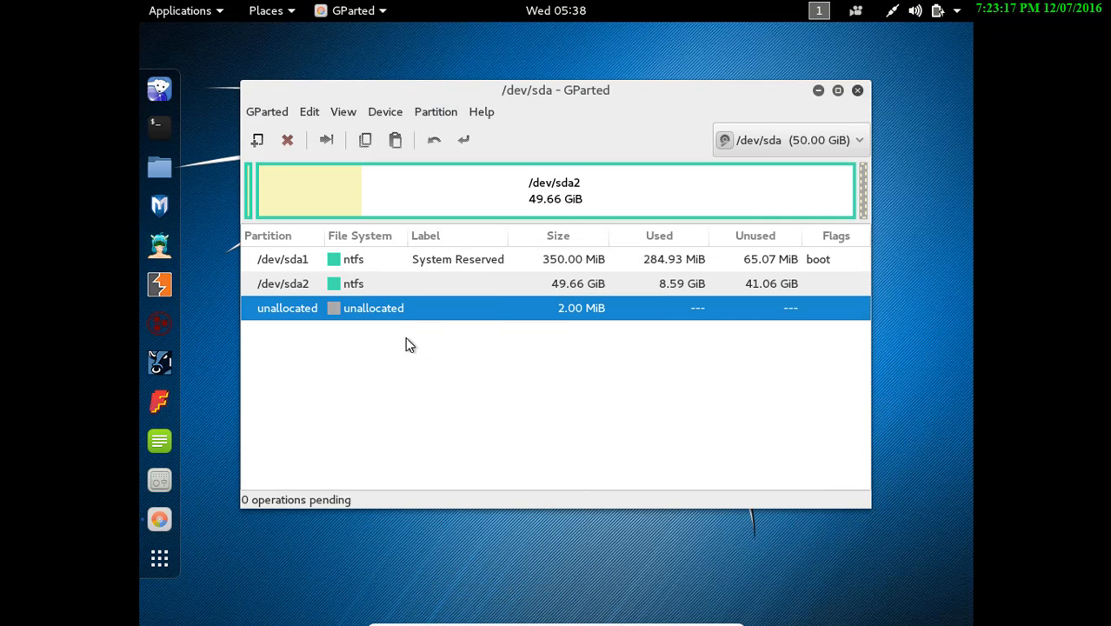
right_click(482, 292)
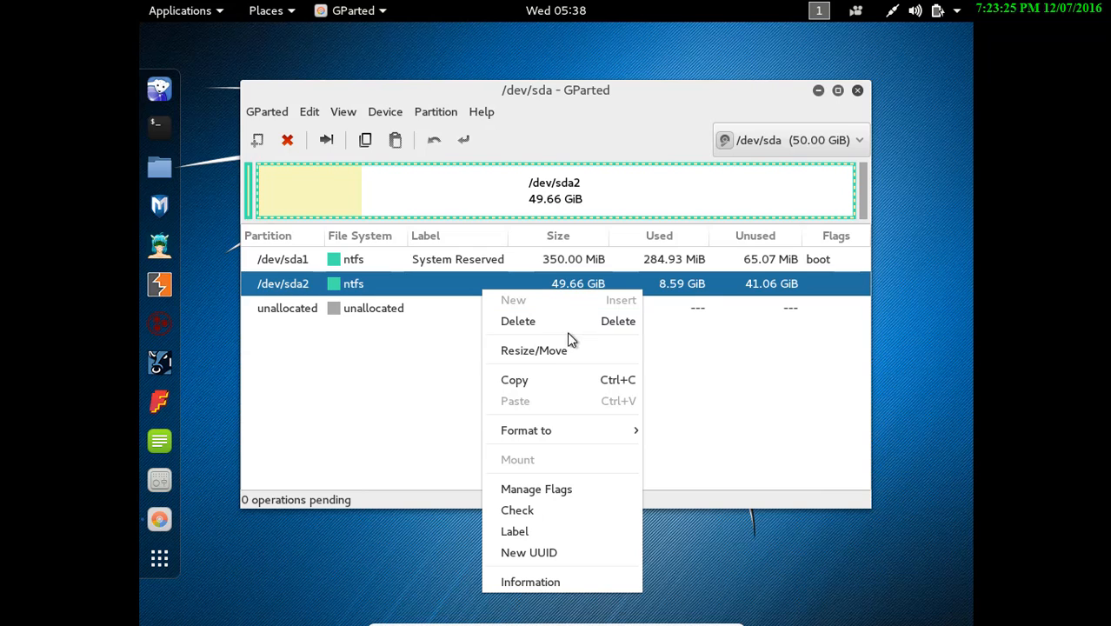
click(556, 352)
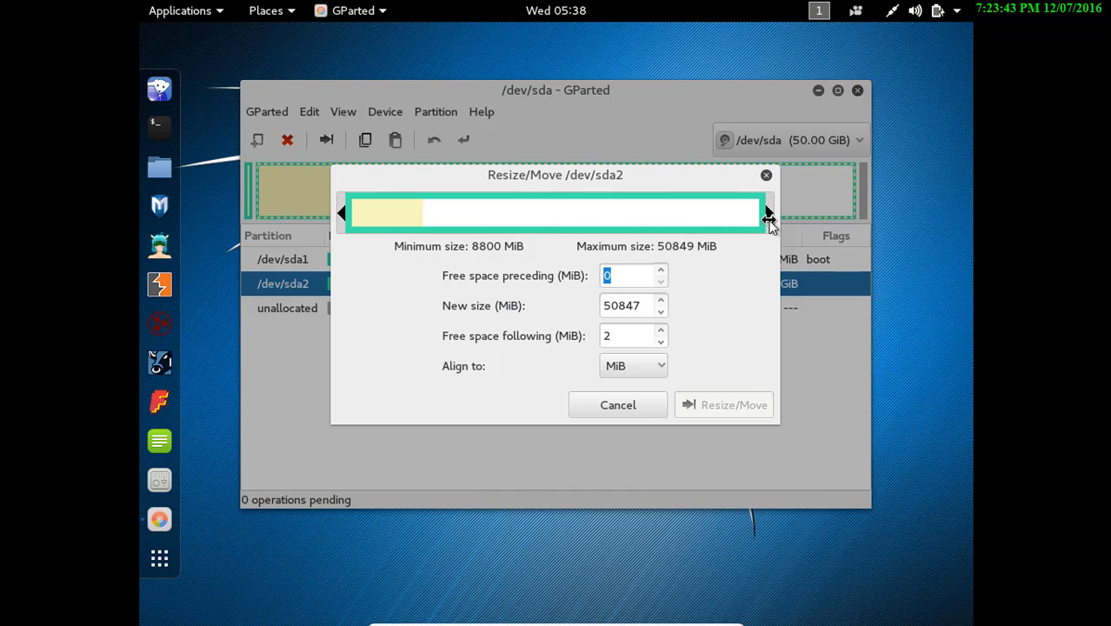
Shrink /dev/sda2 to 20238 MiB (19.76 GiB), leaving 30611 MiB free after it
drag(769, 220, 590, 246)
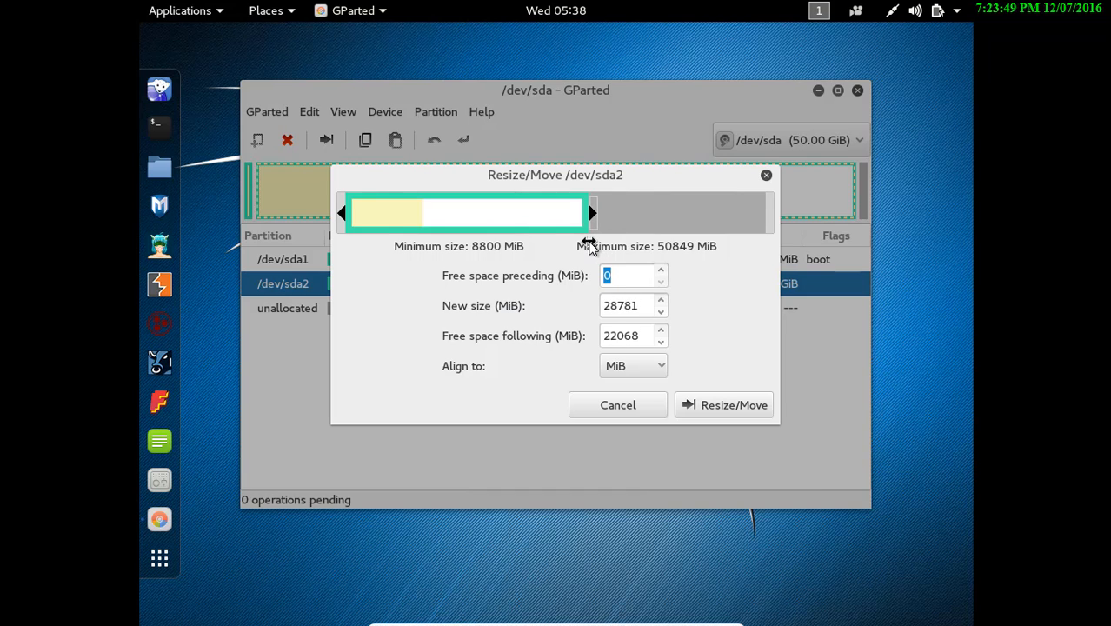
drag(590, 246, 575, 226)
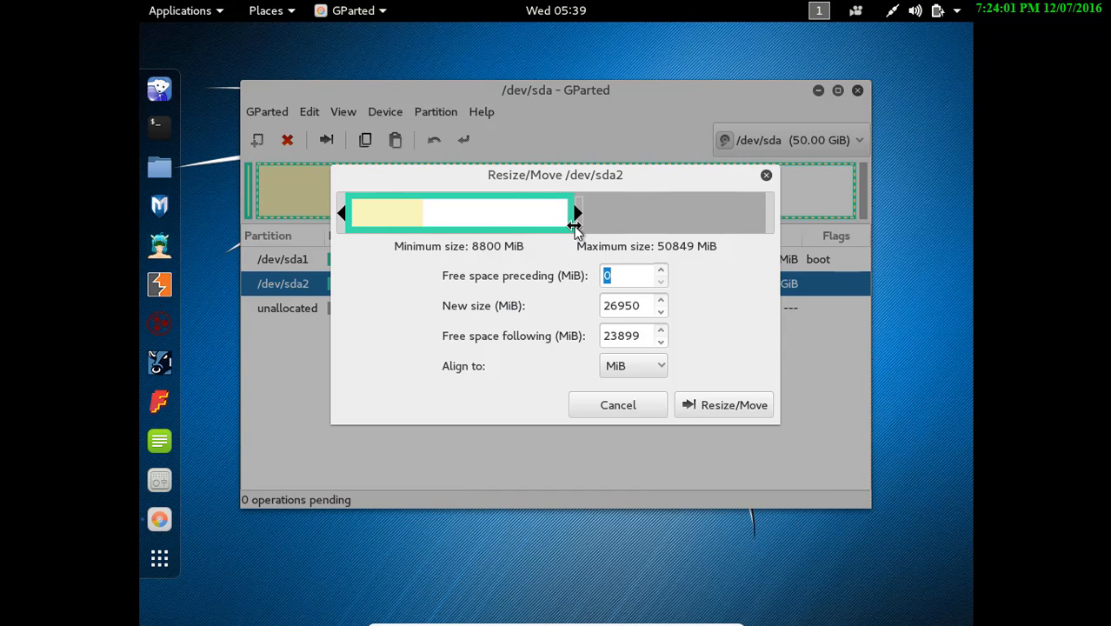
drag(575, 224, 568, 219)
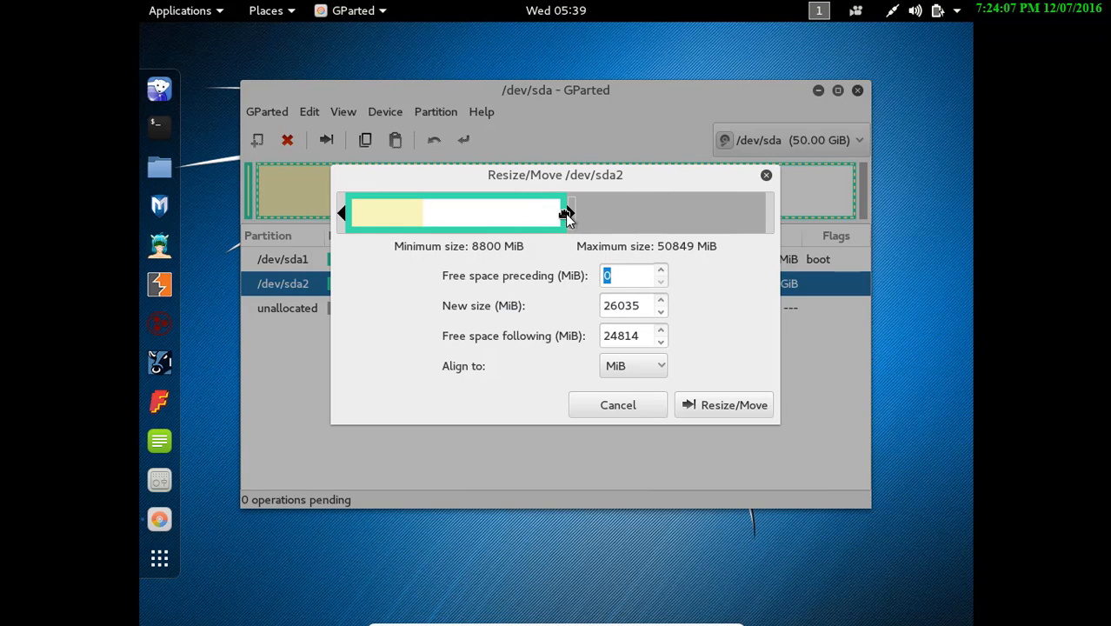
drag(567, 216, 524, 217)
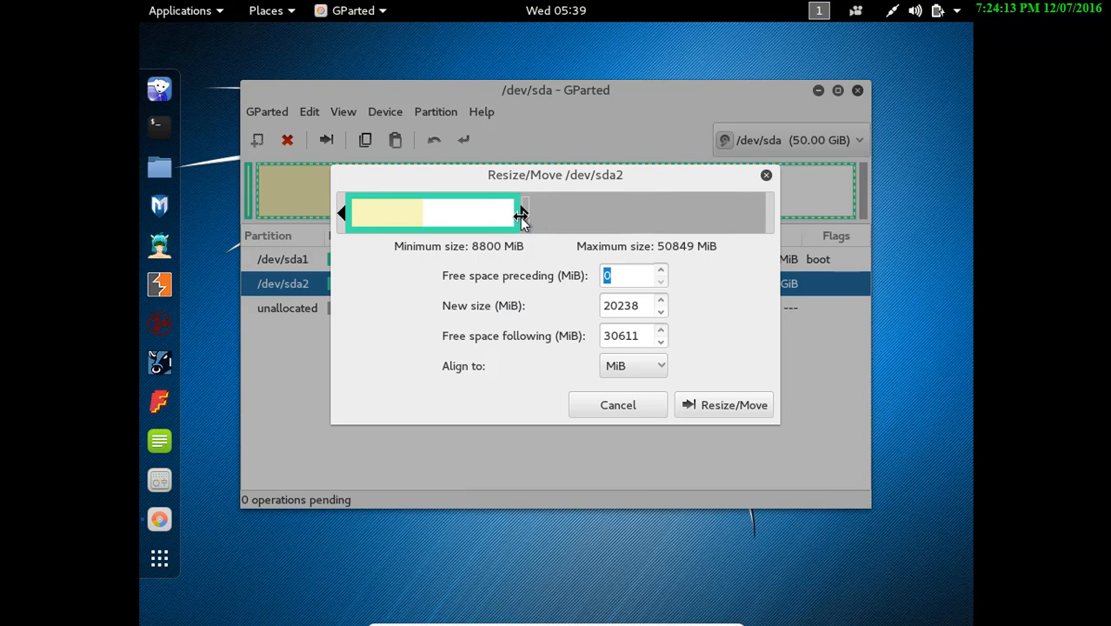
click(721, 409)
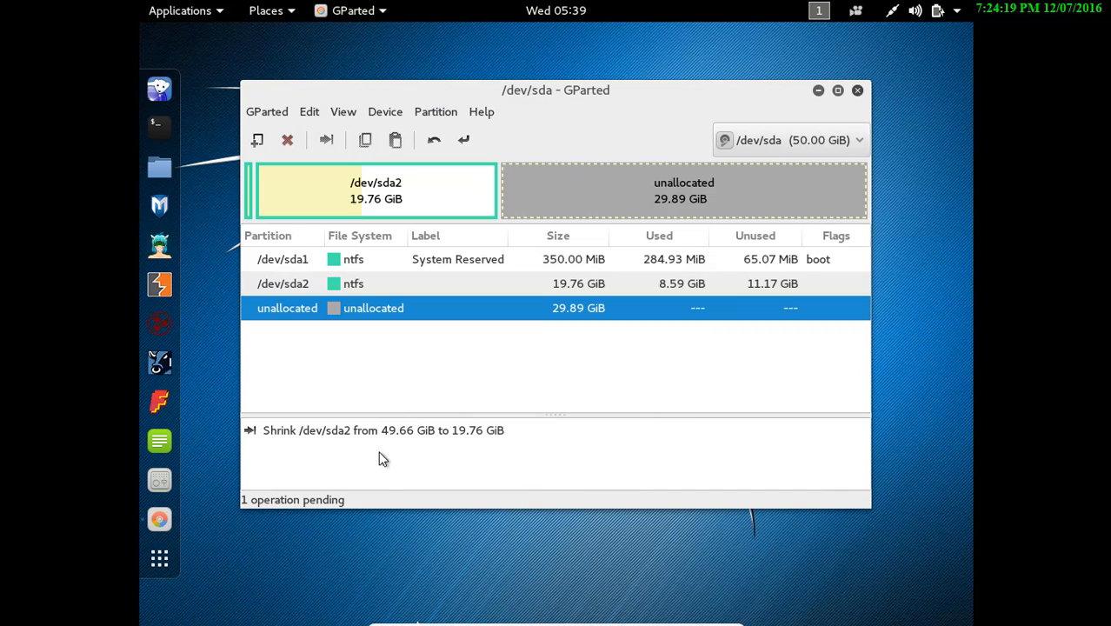
Queue a new Extended Partition filling the 29.89 GiB of unallocated space
right_click(570, 325)
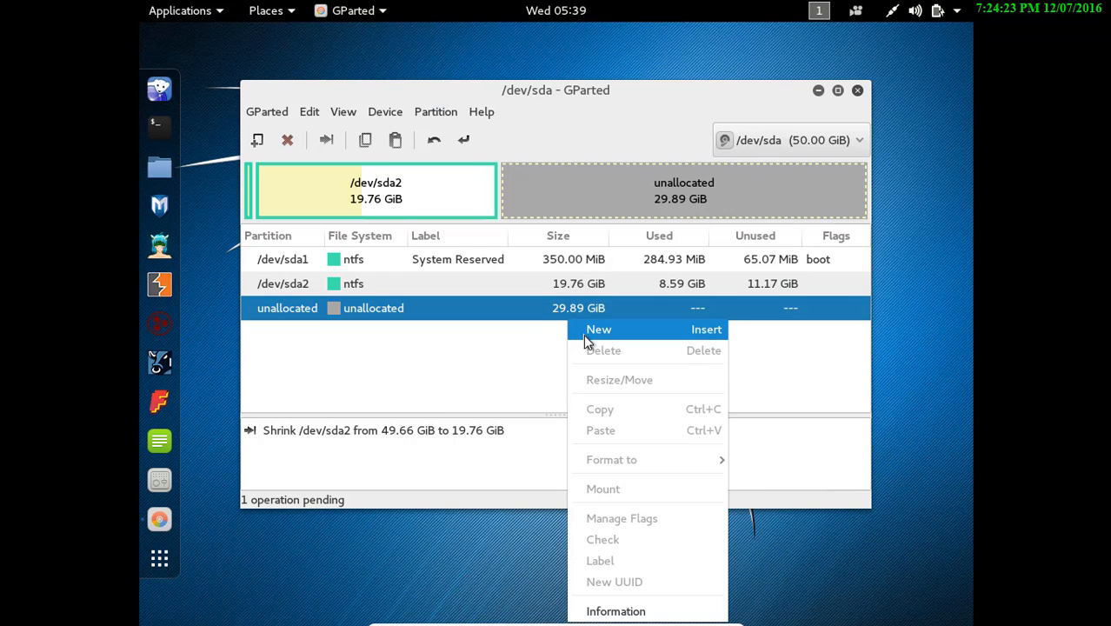
click(583, 339)
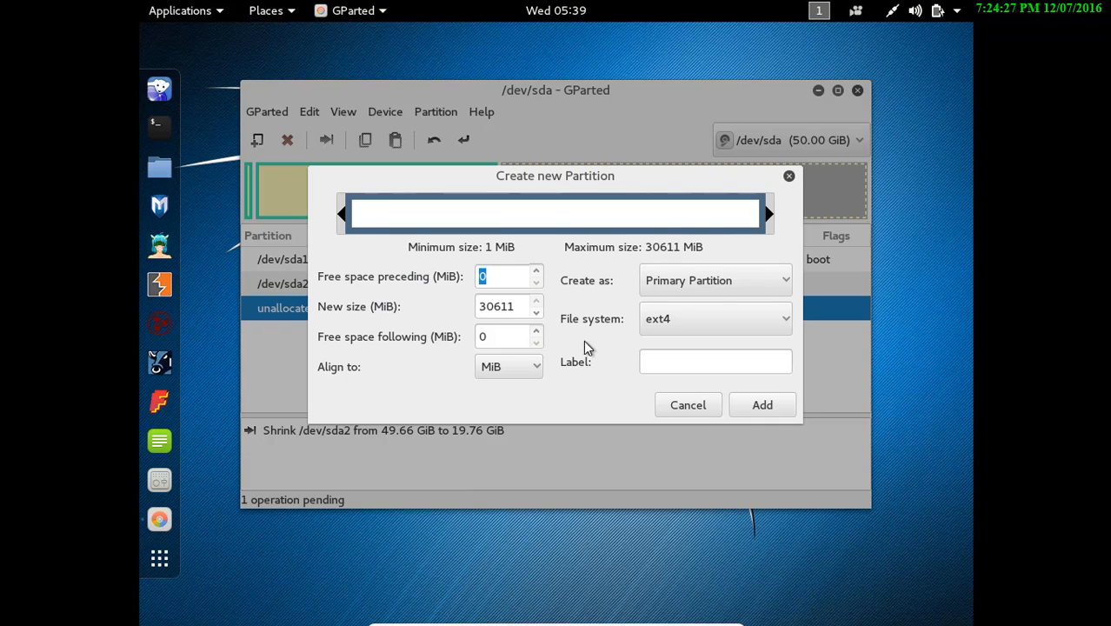
click(715, 289)
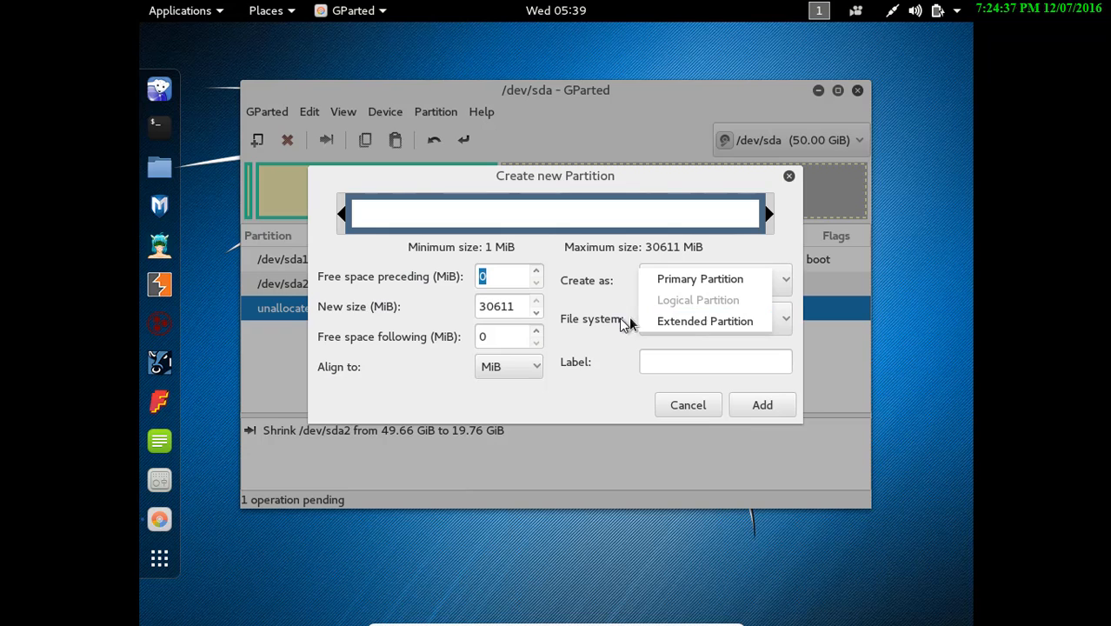
click(669, 324)
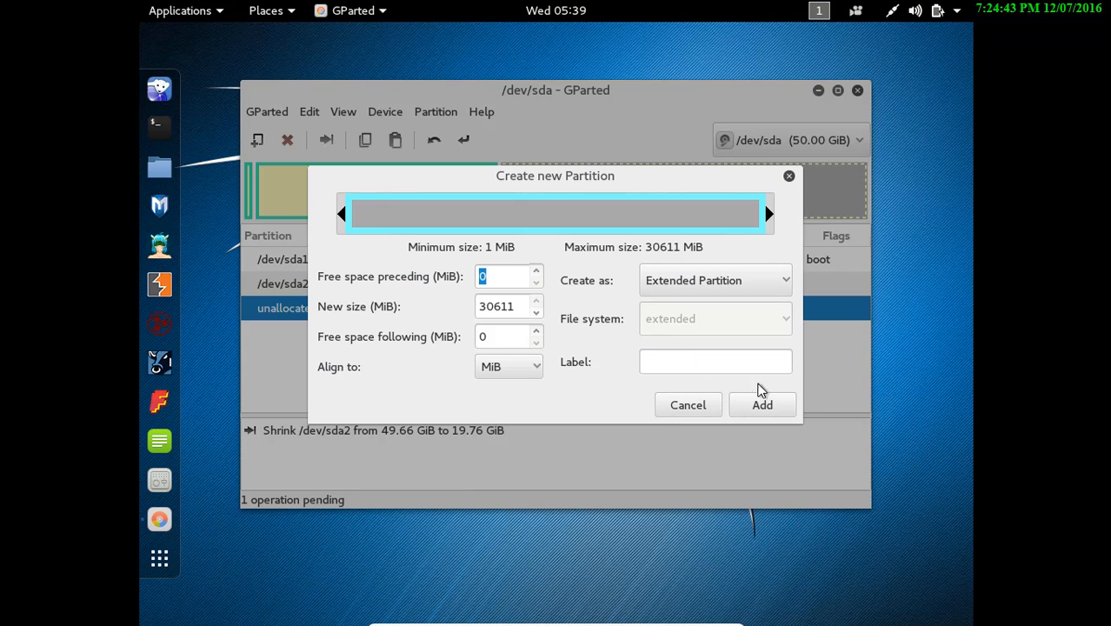
click(776, 409)
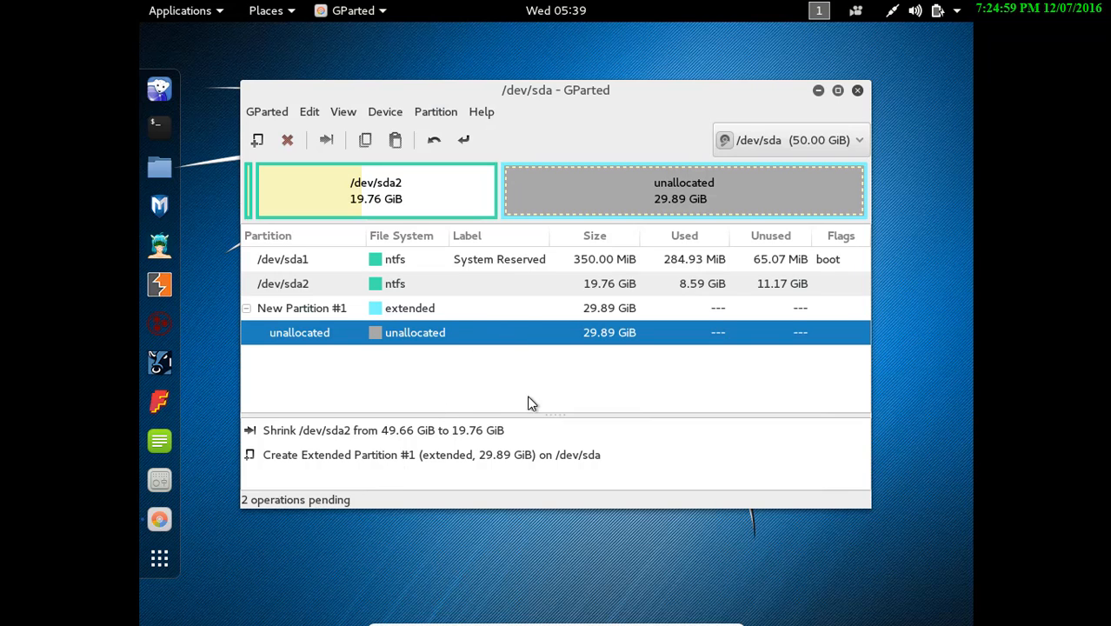
Apply both pending partition operations to the disk and close the finished report
right_click(550, 441)
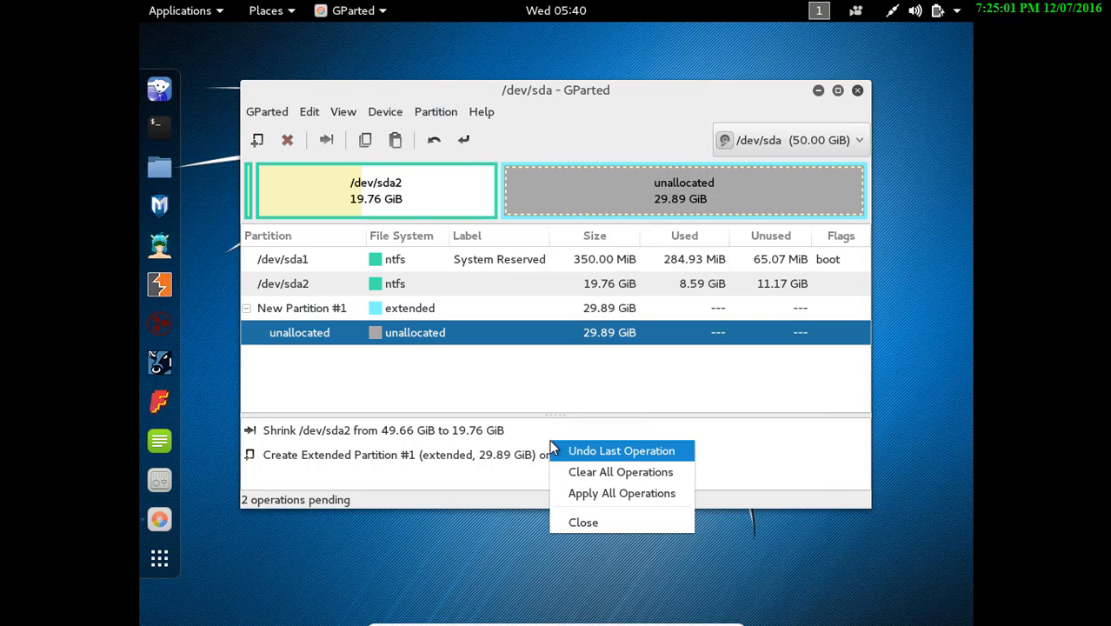
click(622, 501)
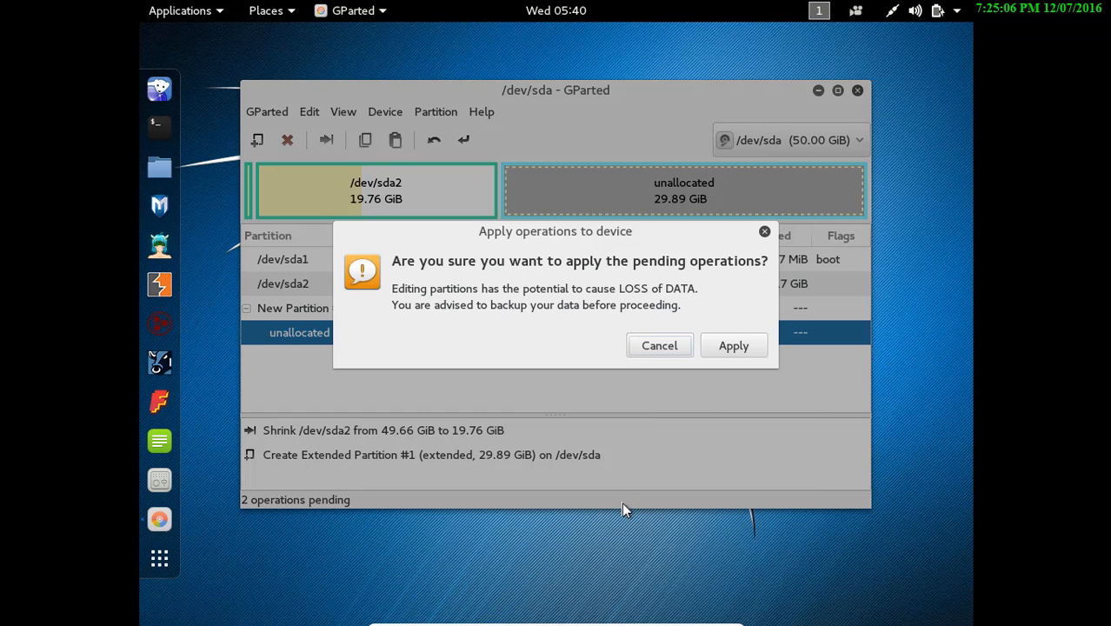
click(741, 346)
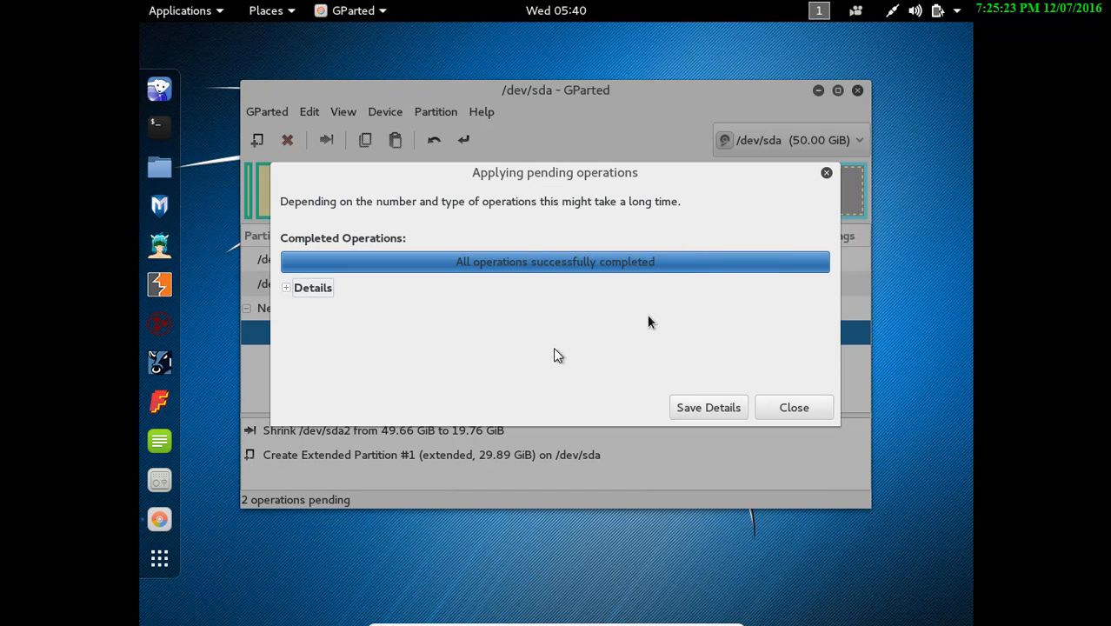
click(807, 408)
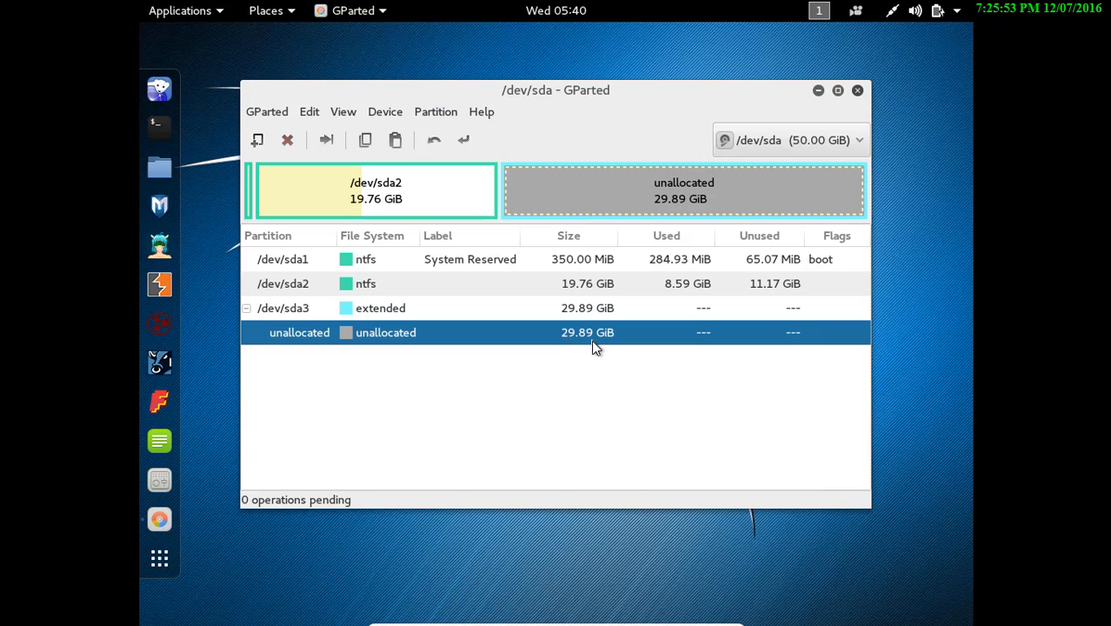
Close GParted and restart Kali from the system menu's power options
click(858, 92)
click(954, 10)
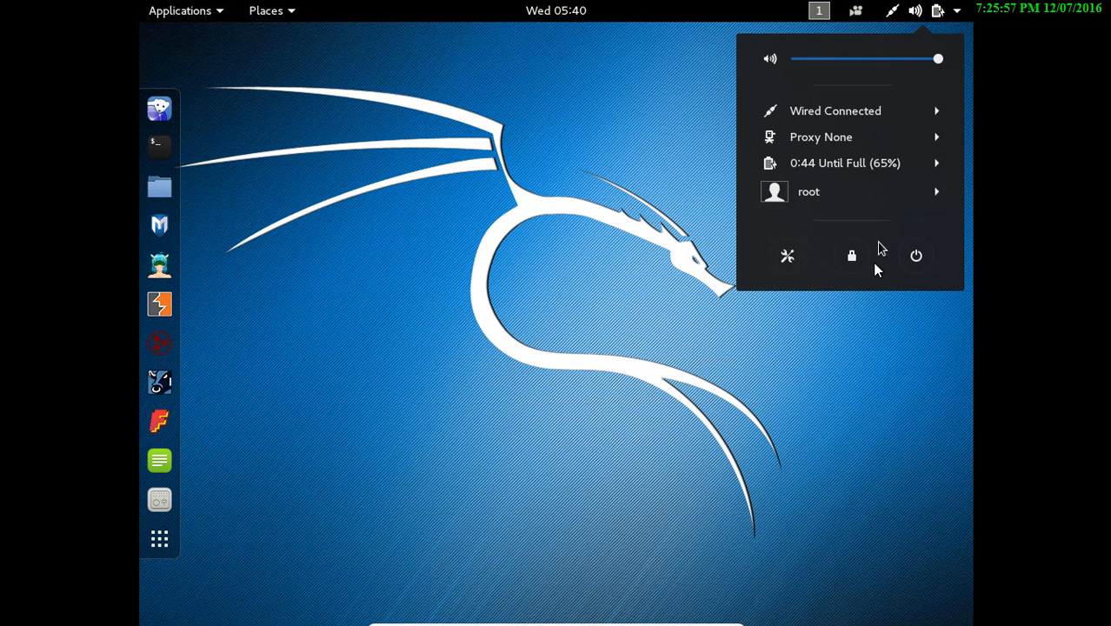
click(910, 257)
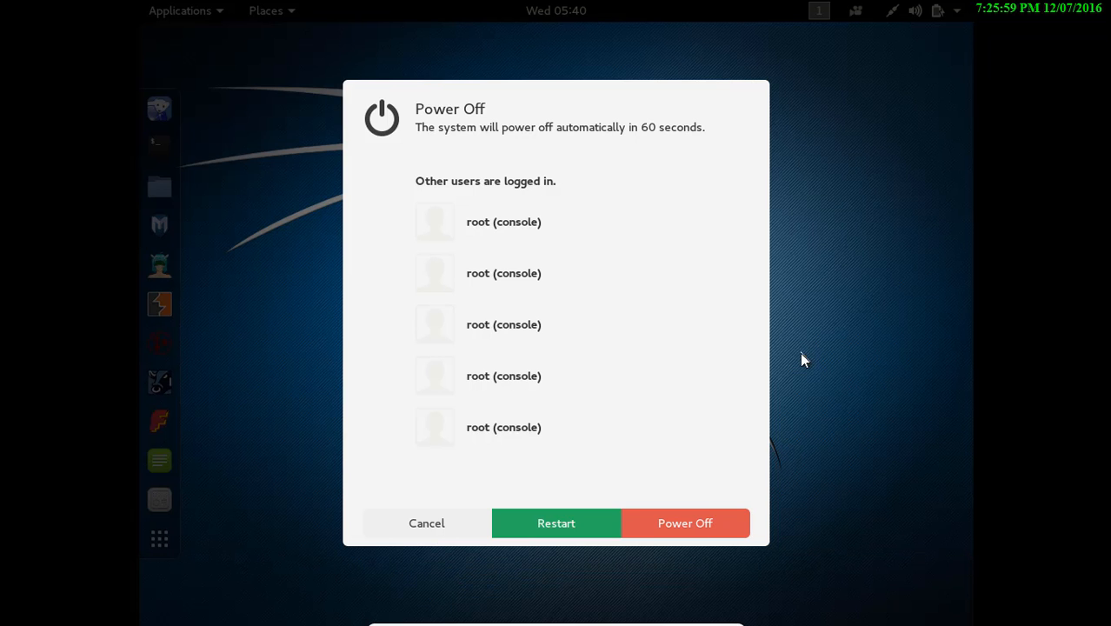
click(580, 513)
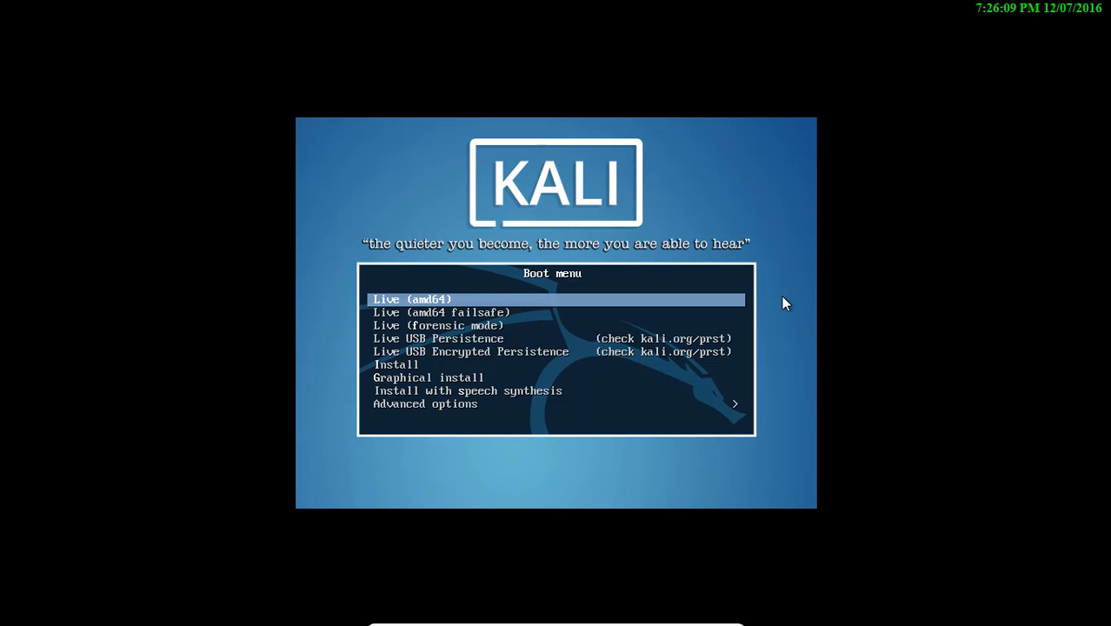
Highlight Graphical install in the Kali boot menu and boot it
key(Down)
key(Down)
key(Down)
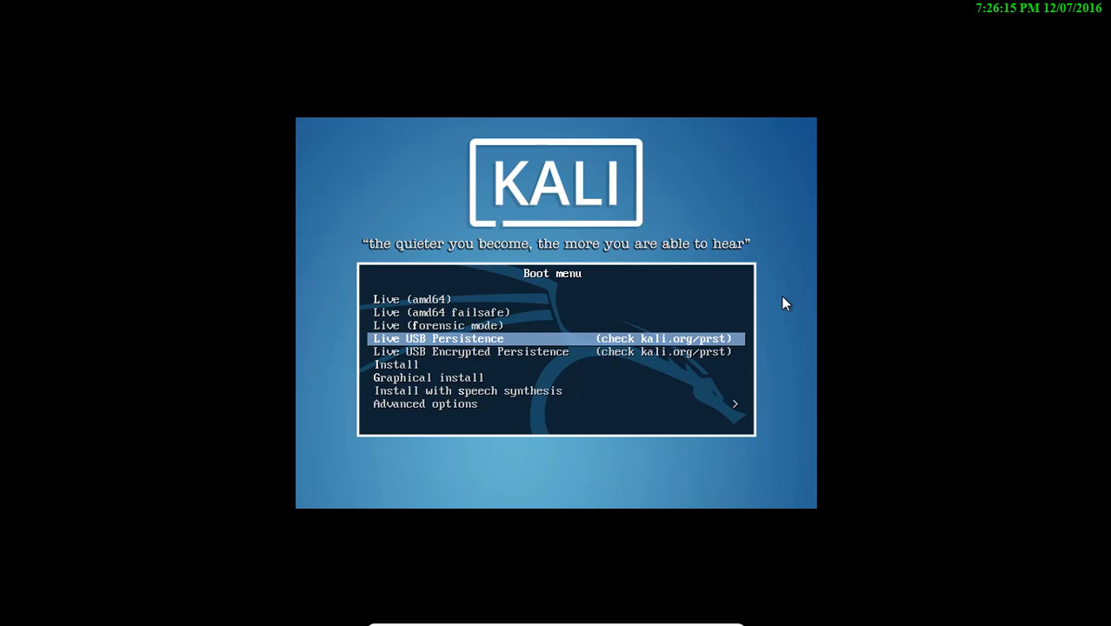
key(Down)
key(Down)
key(Down)
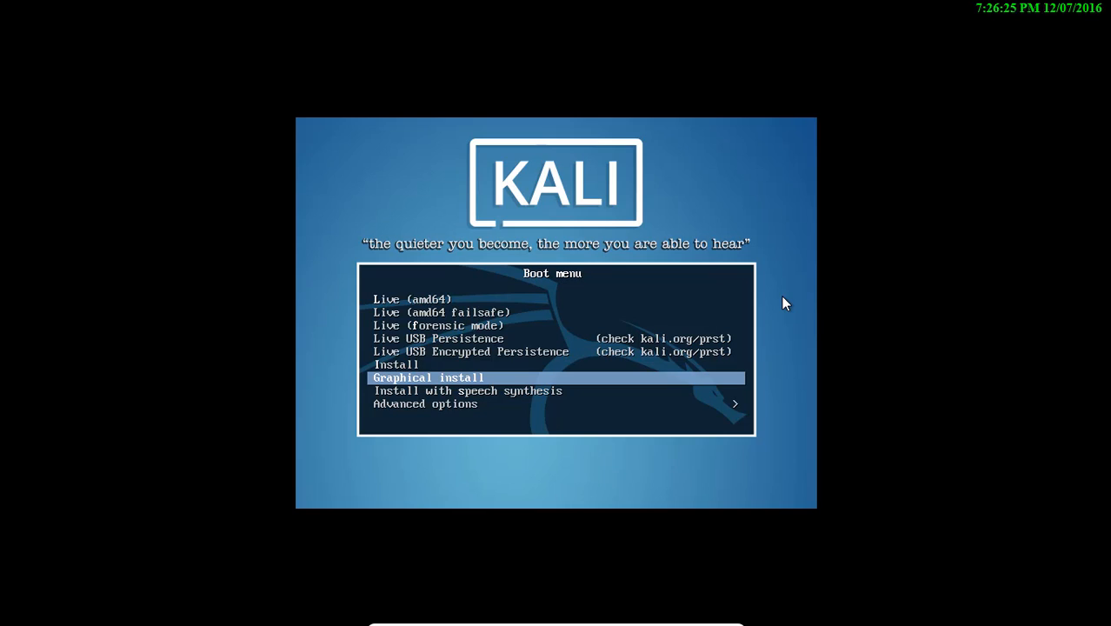
key(Up)
key(Down)
key(Return)
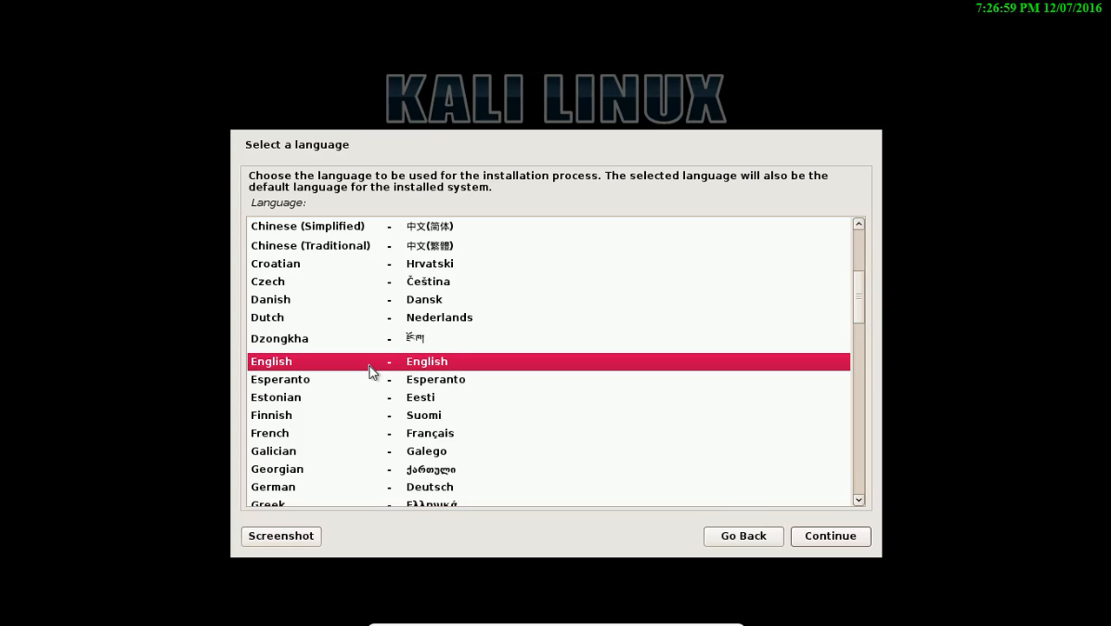
Keep English and United States, pick the American English keymap, and reach hostname setup
click(828, 544)
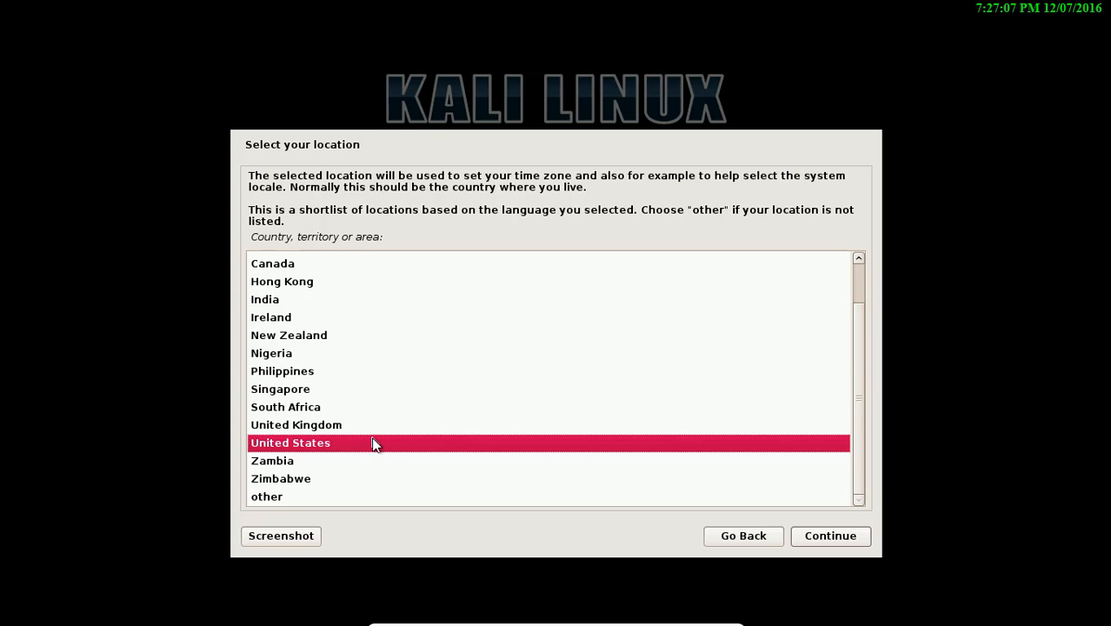
click(811, 535)
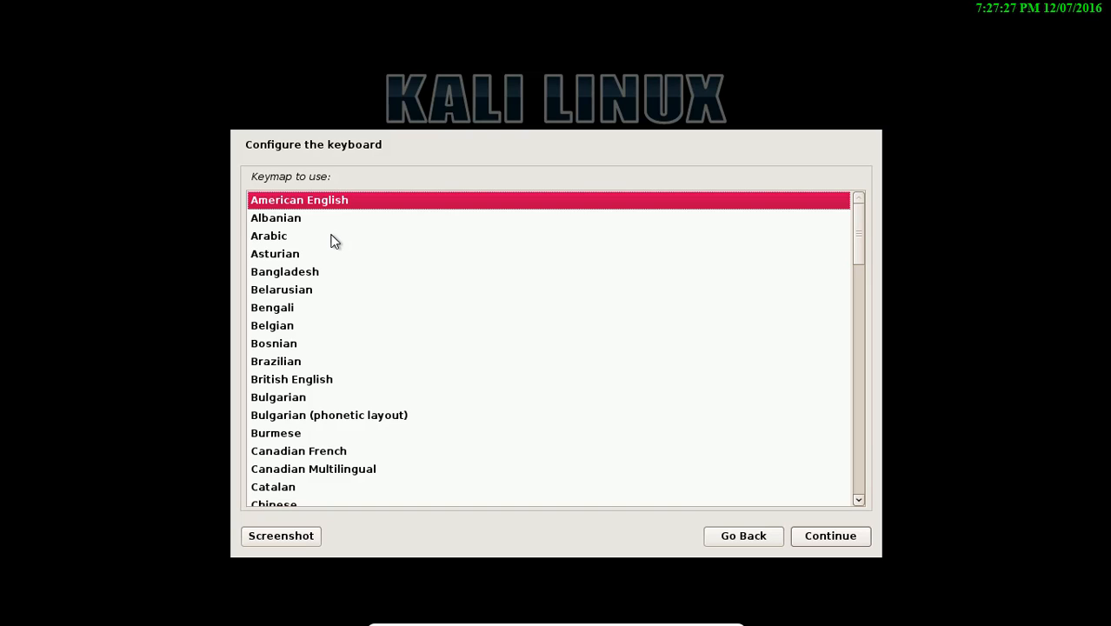
click(341, 204)
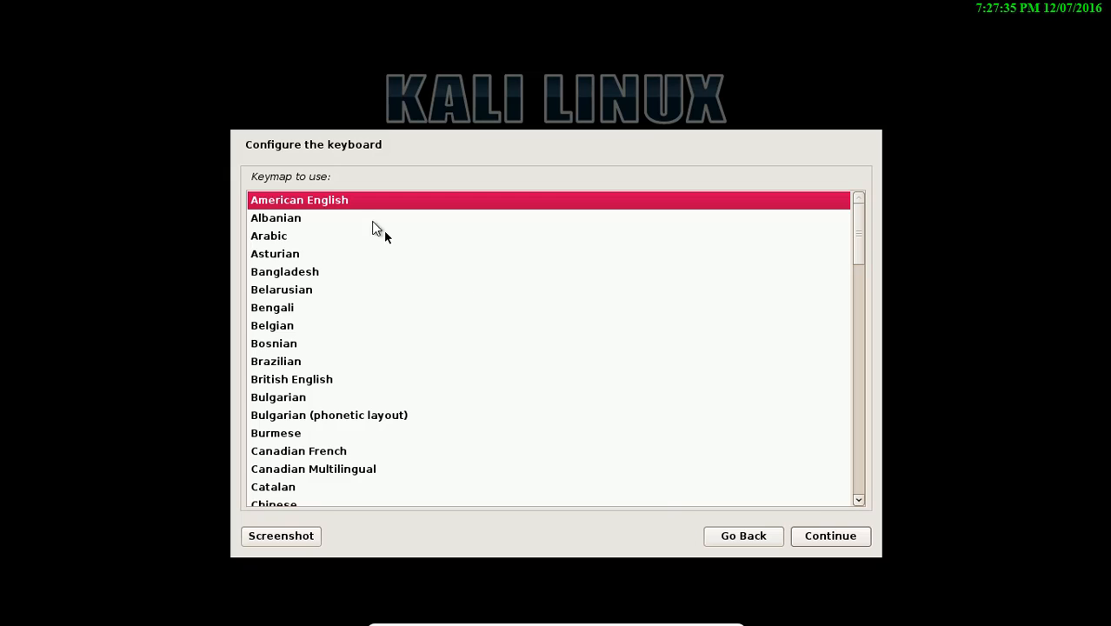
click(830, 535)
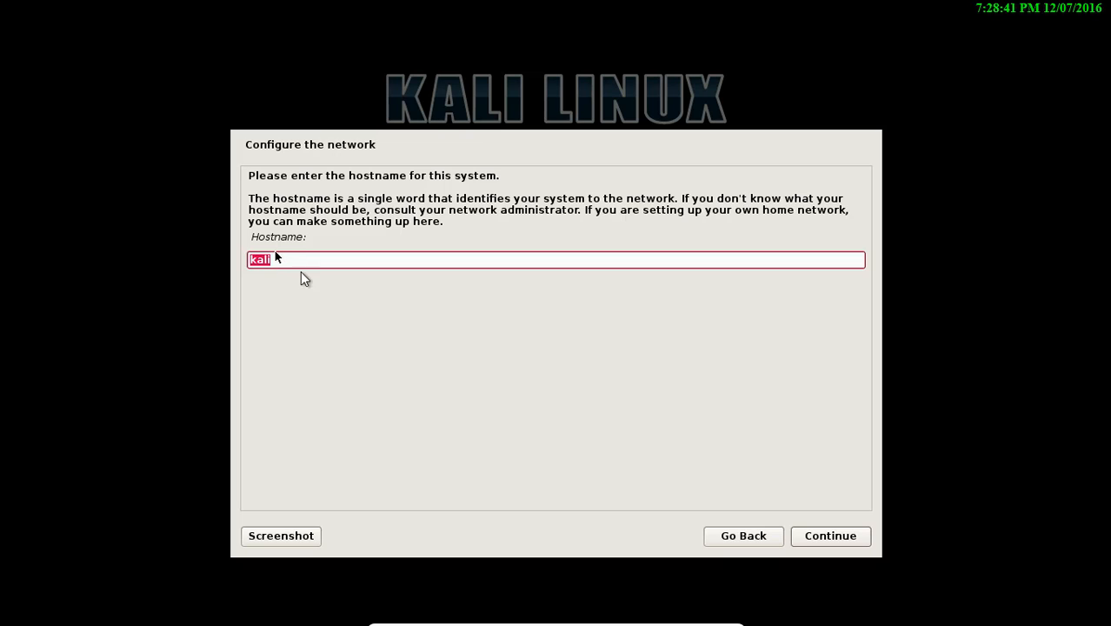
Keep 'kali' as the hostname and leave the domain name blank
click(831, 537)
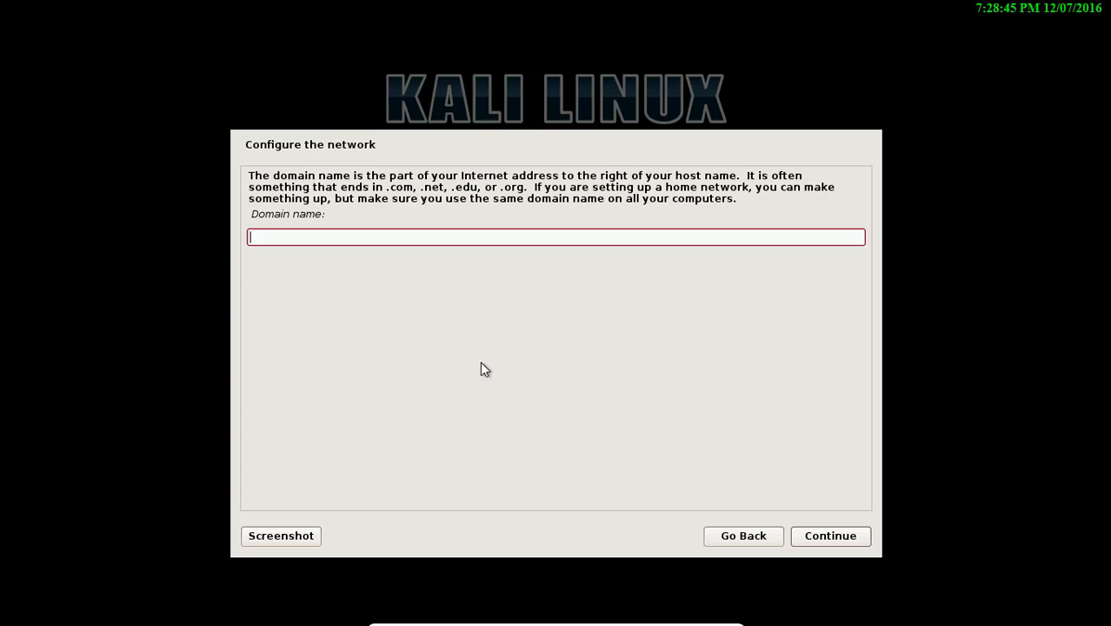
click(837, 536)
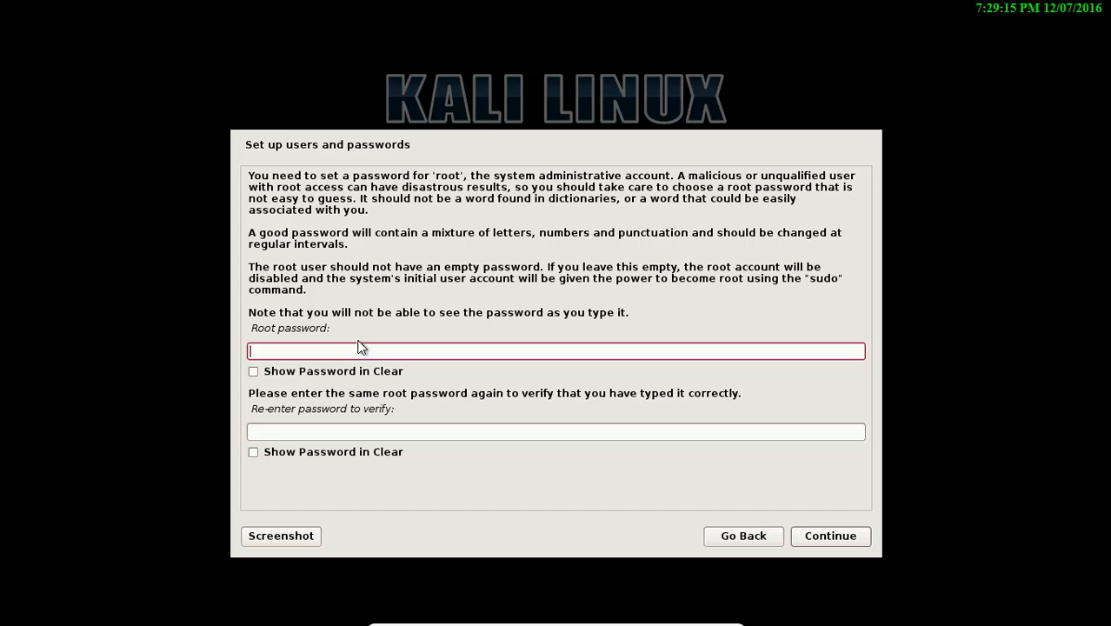
Enter the root account password and confirm it in the re-enter field
text(toor)
key(Tab)
key(Tab)
text(toor)
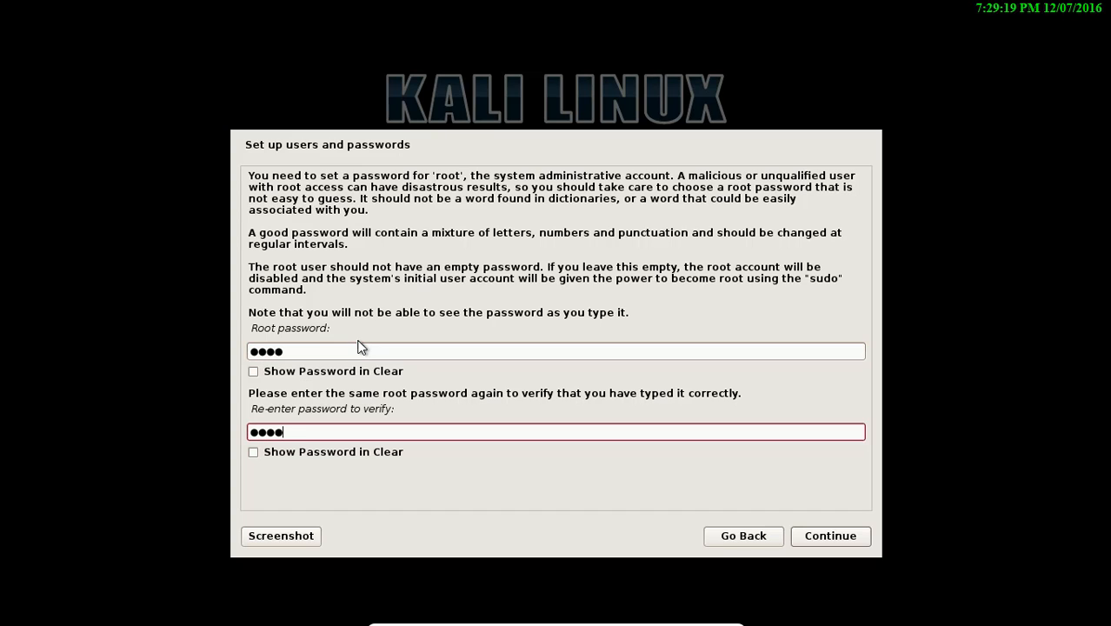
key(Return)
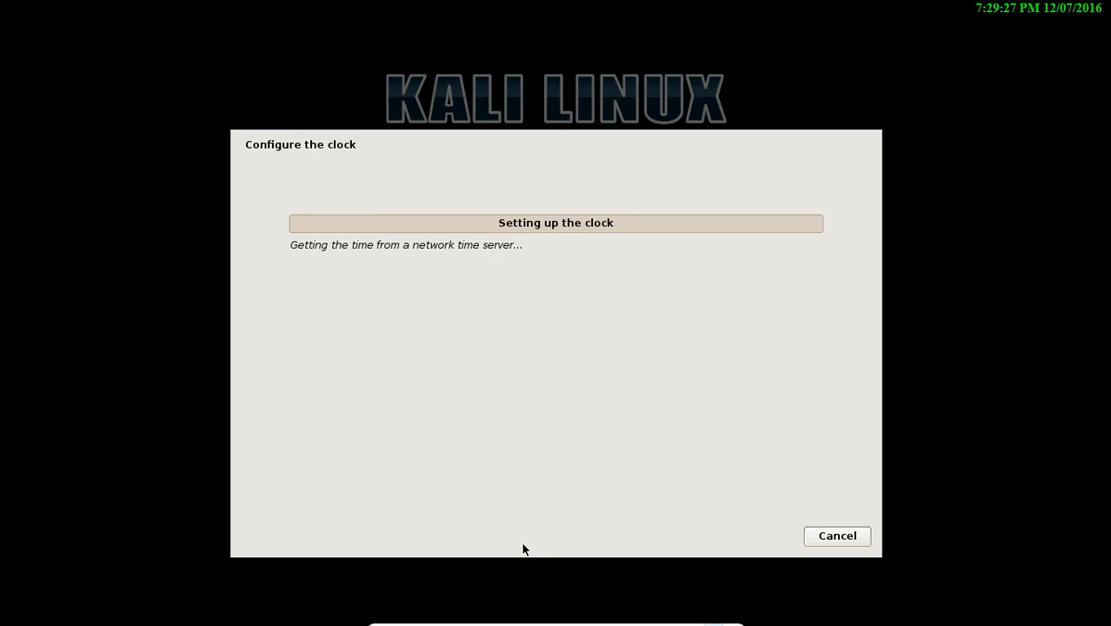
Return the VM to full-screen and select the Pacific time zone
click(712, 616)
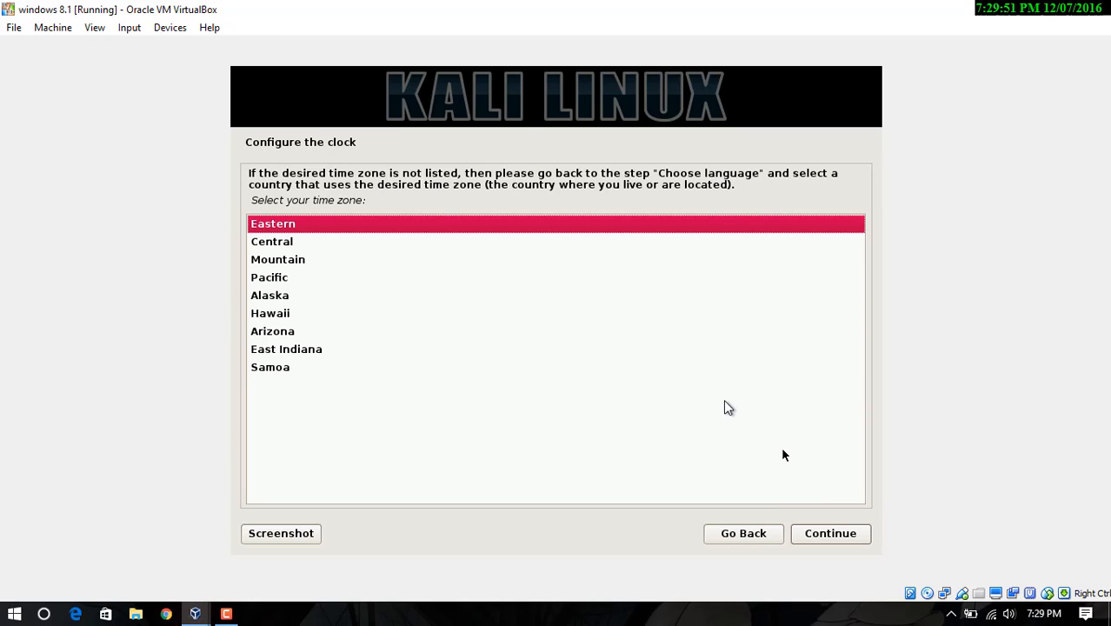
click(95, 27)
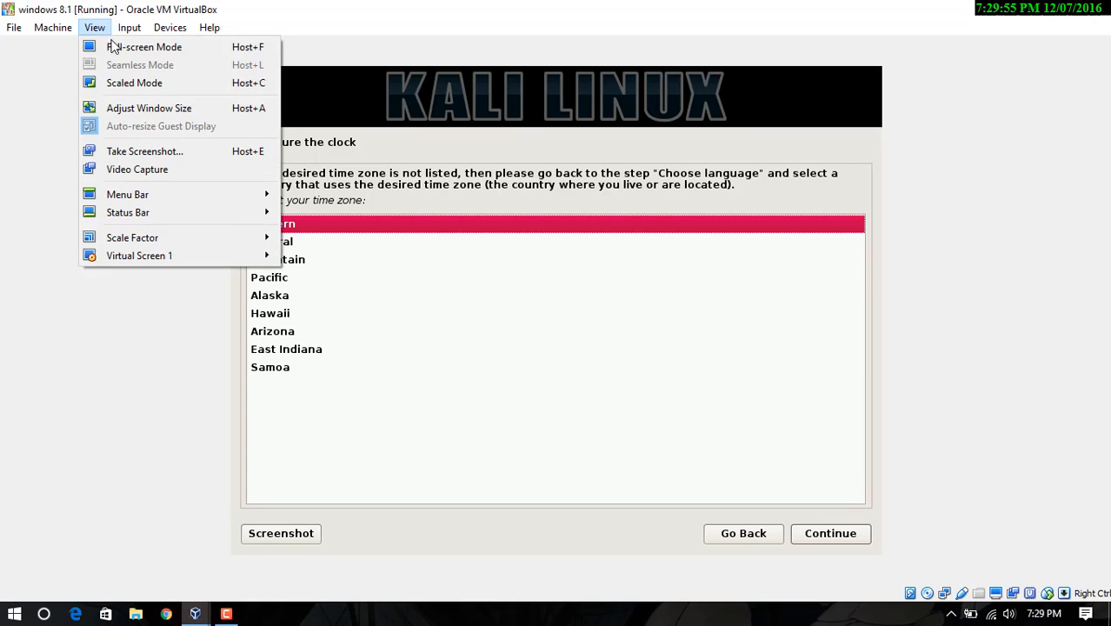
click(130, 44)
click(522, 370)
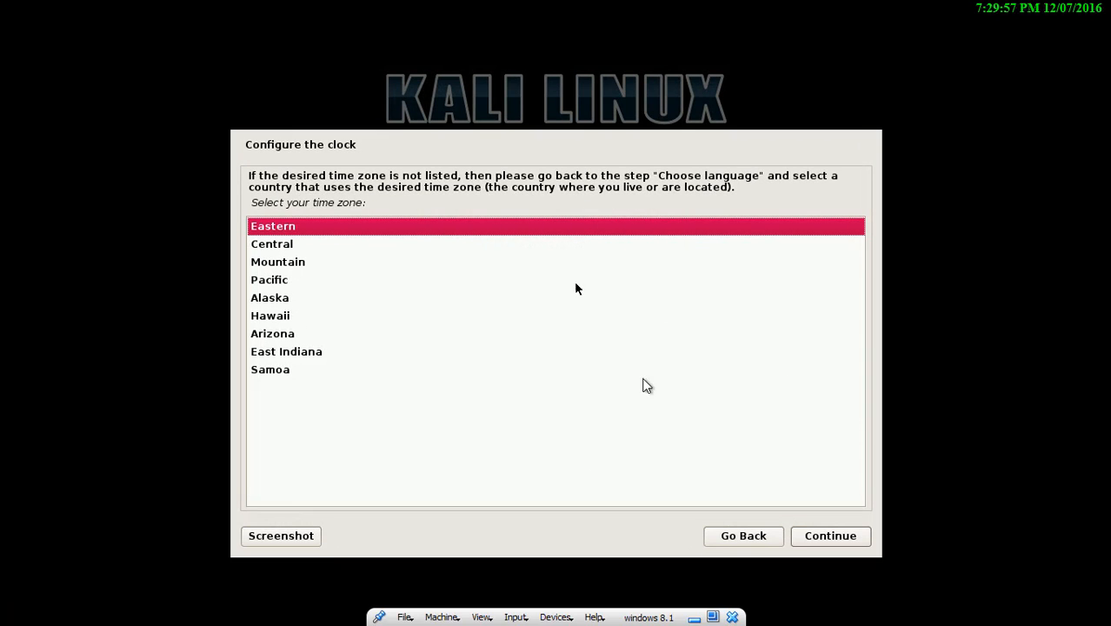
click(305, 280)
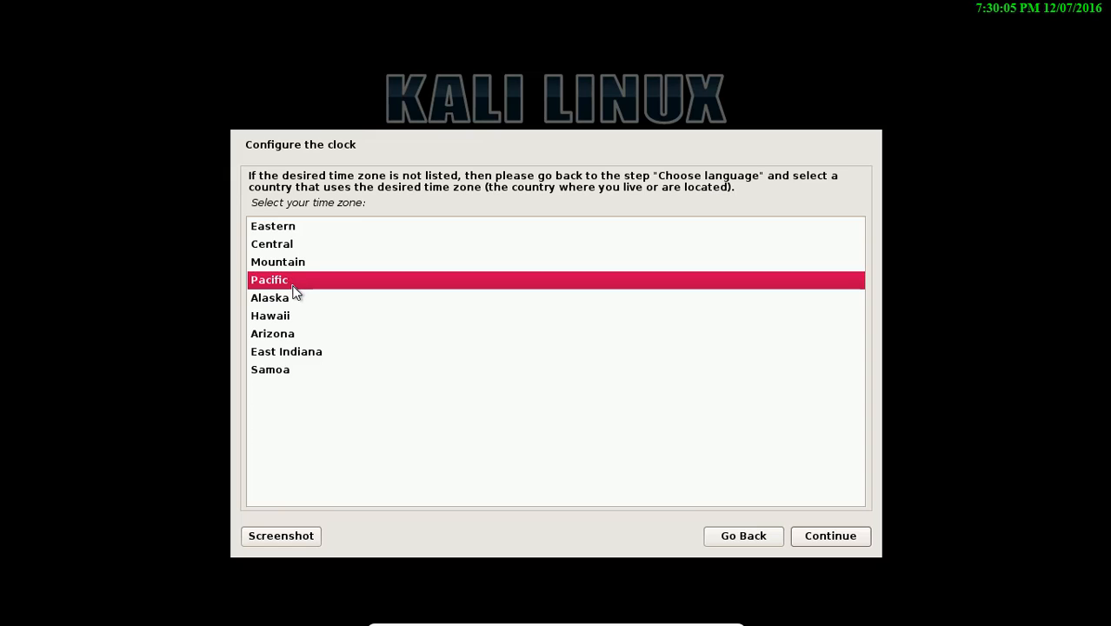
click(808, 541)
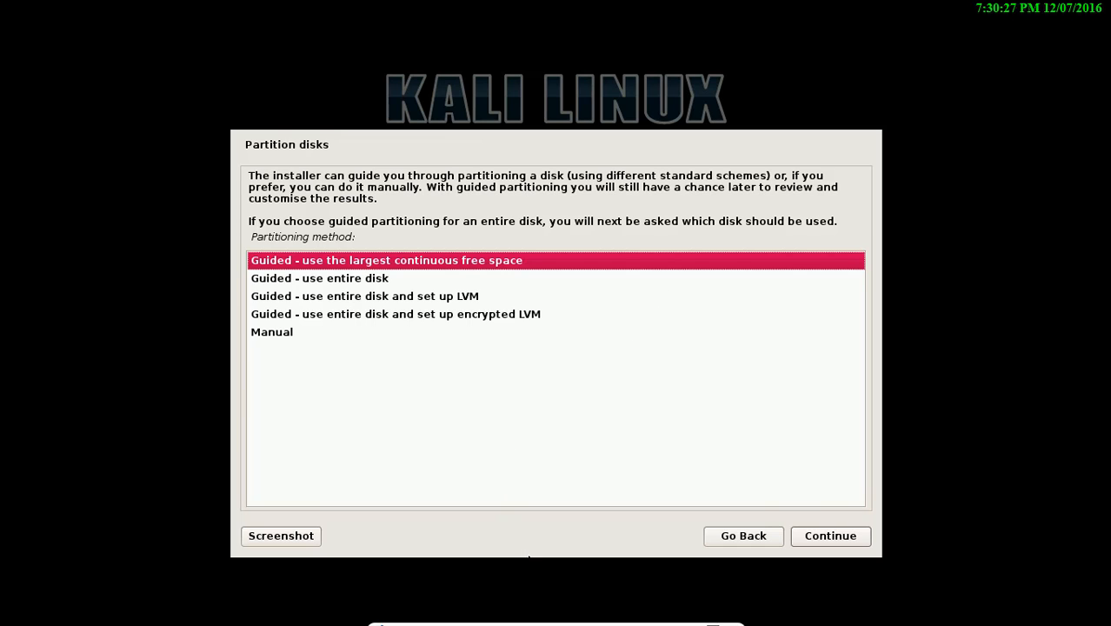
Restore full-screen and choose 'Guided - use the largest continuous free space' partitioning
click(712, 617)
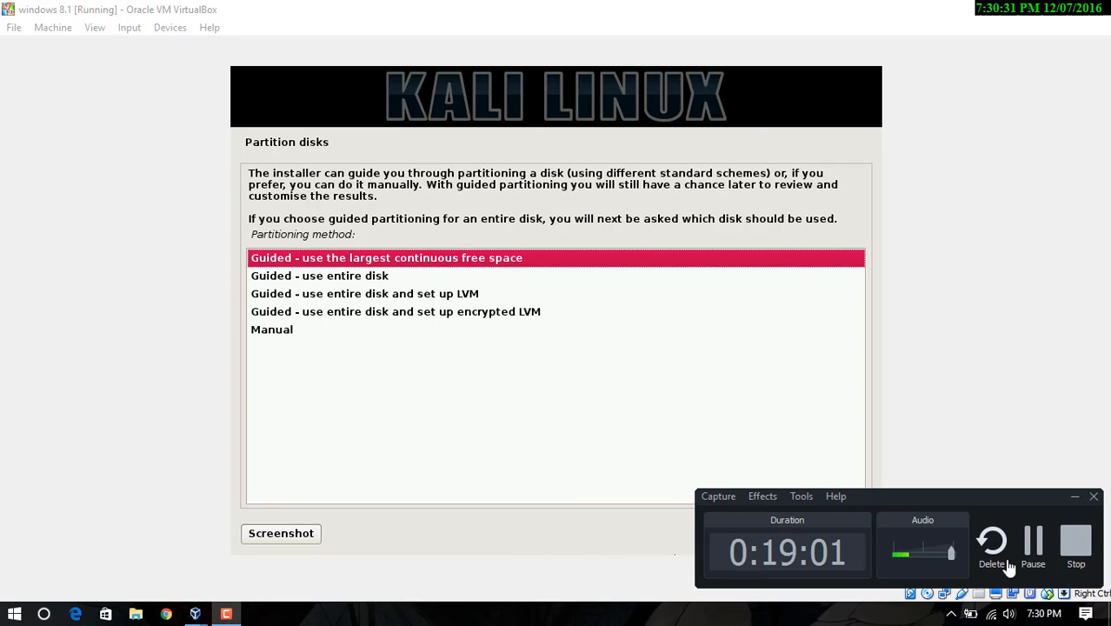
click(1033, 546)
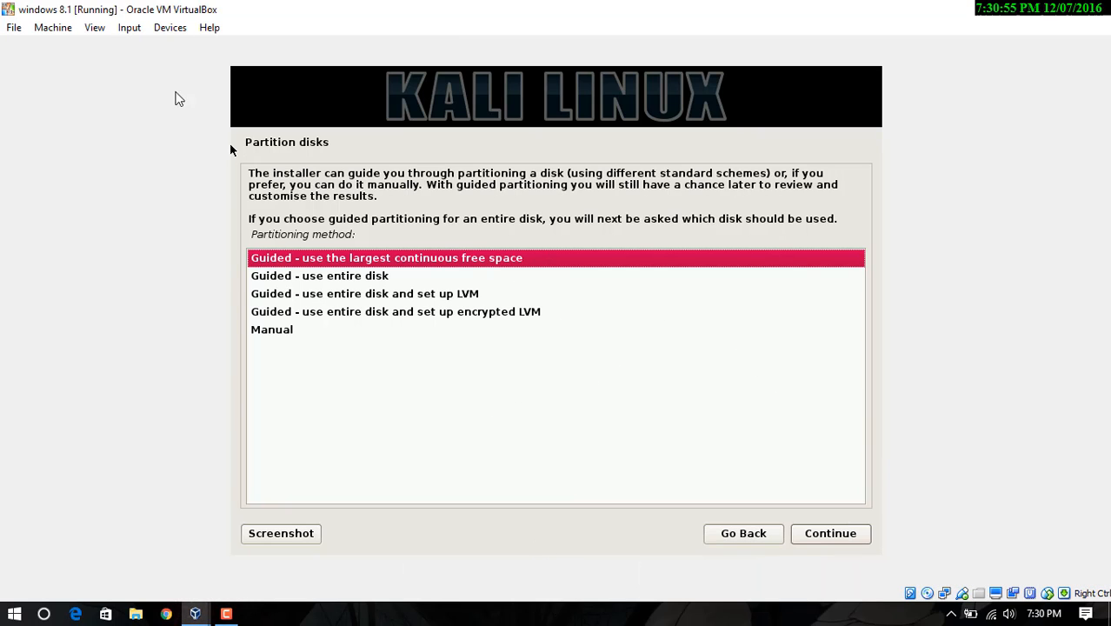
click(93, 27)
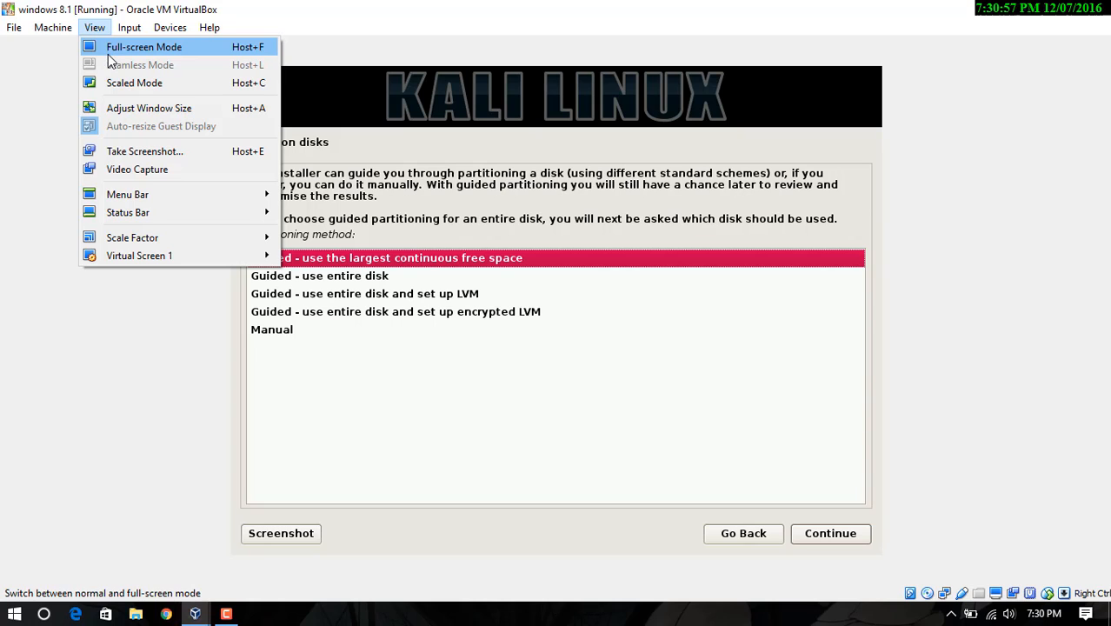
click(108, 54)
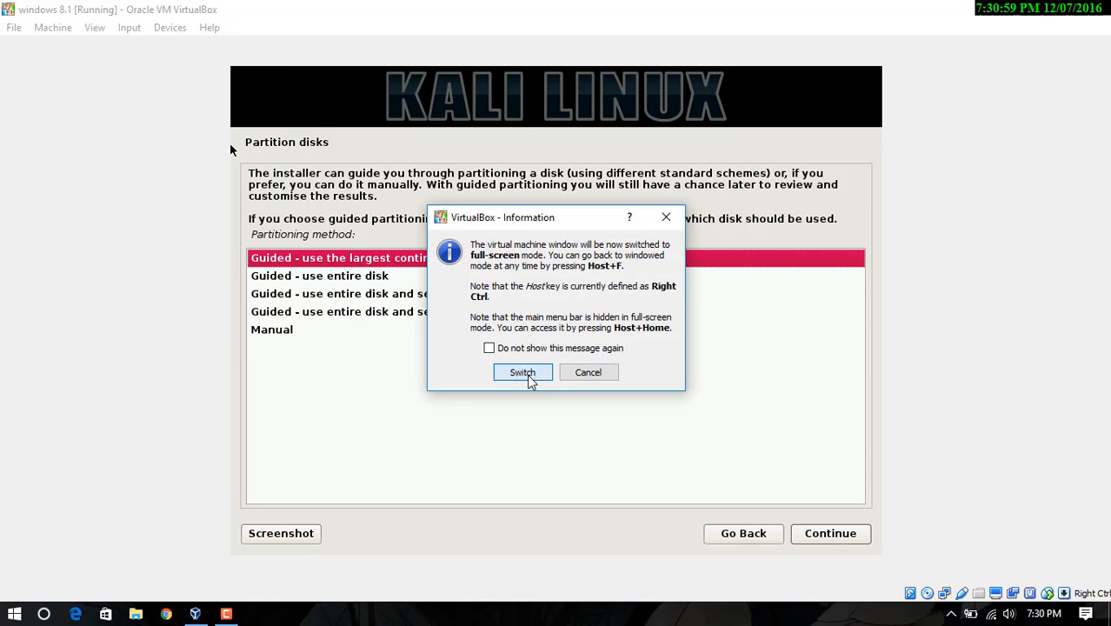
click(524, 373)
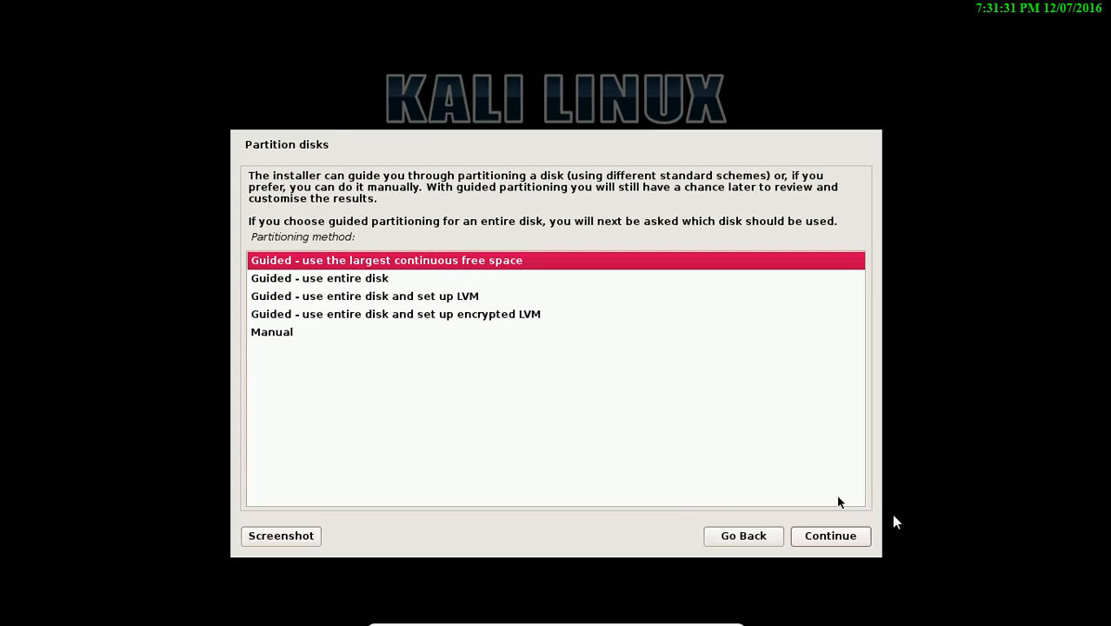
click(847, 536)
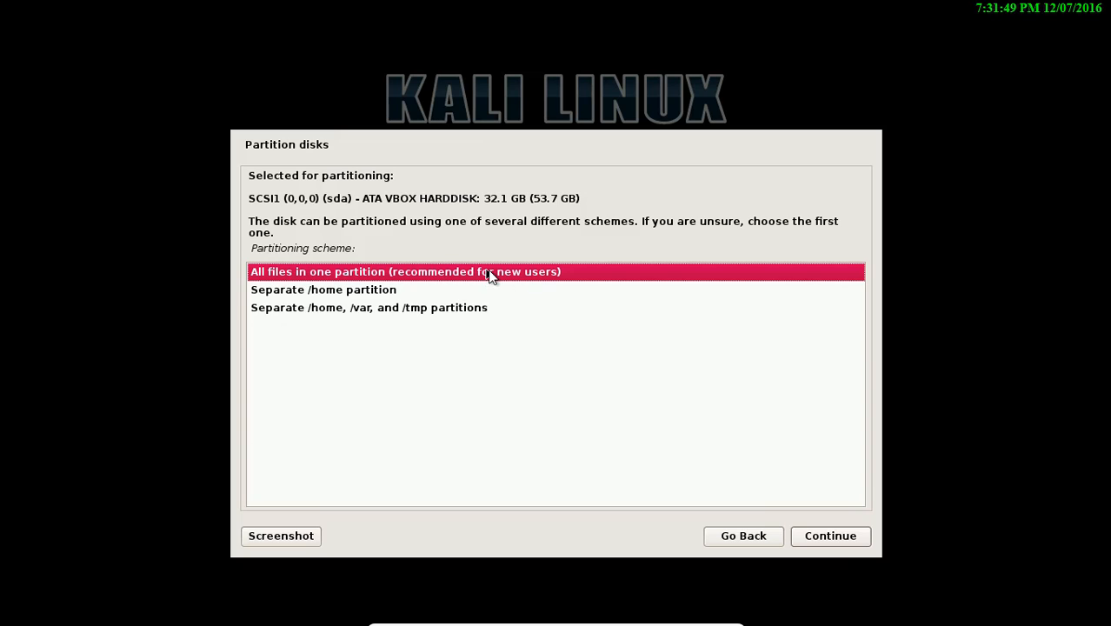
Put all files in one partition and write the partition changes to disk
click(833, 543)
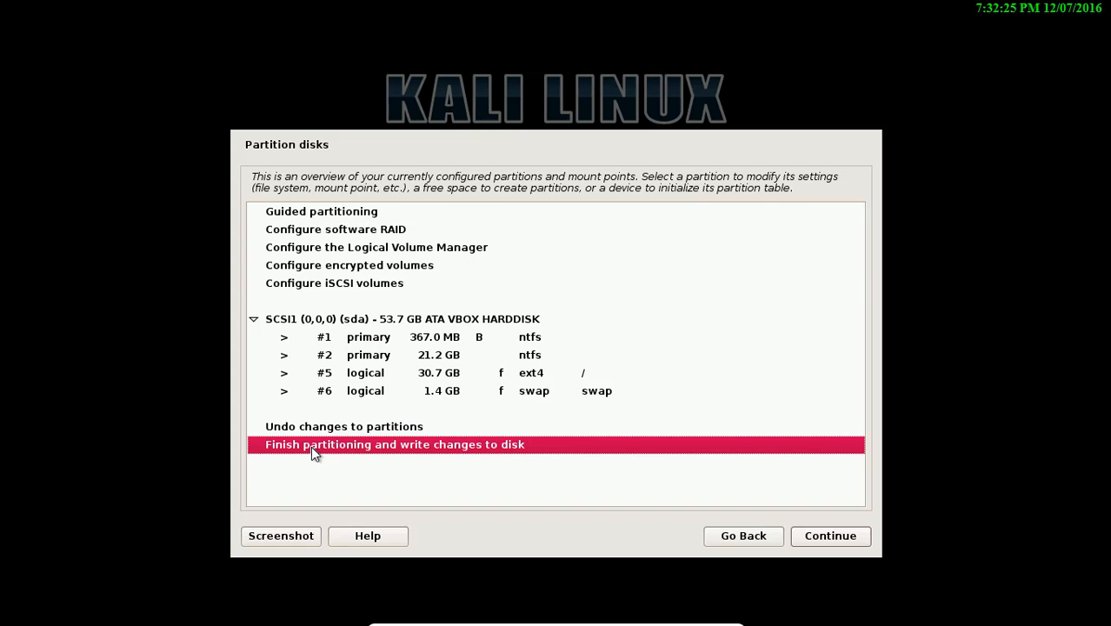
click(830, 536)
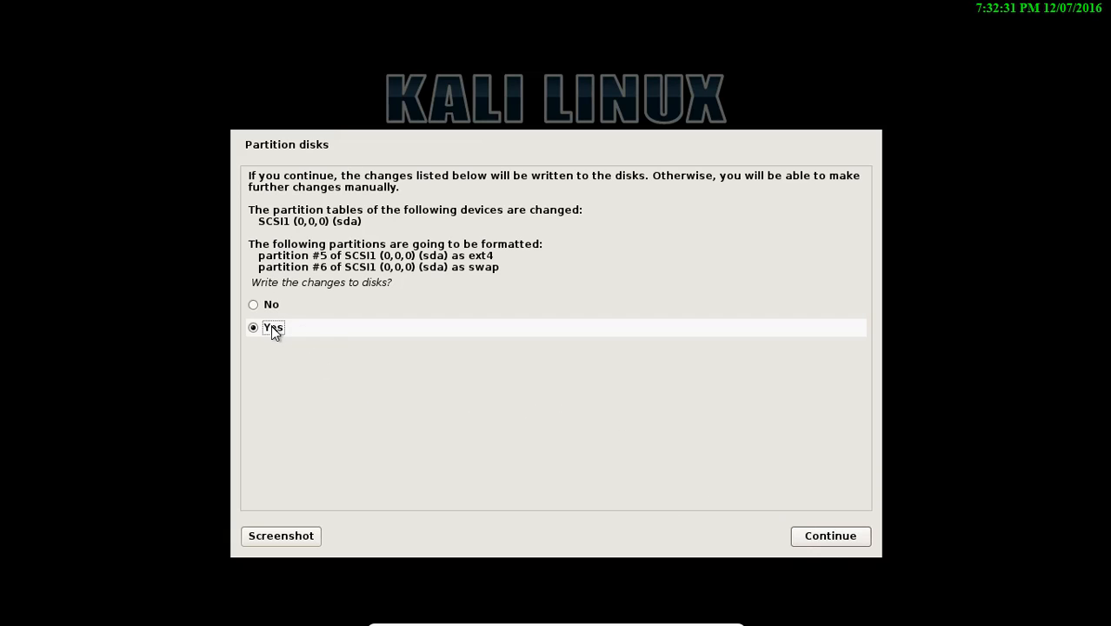
click(818, 534)
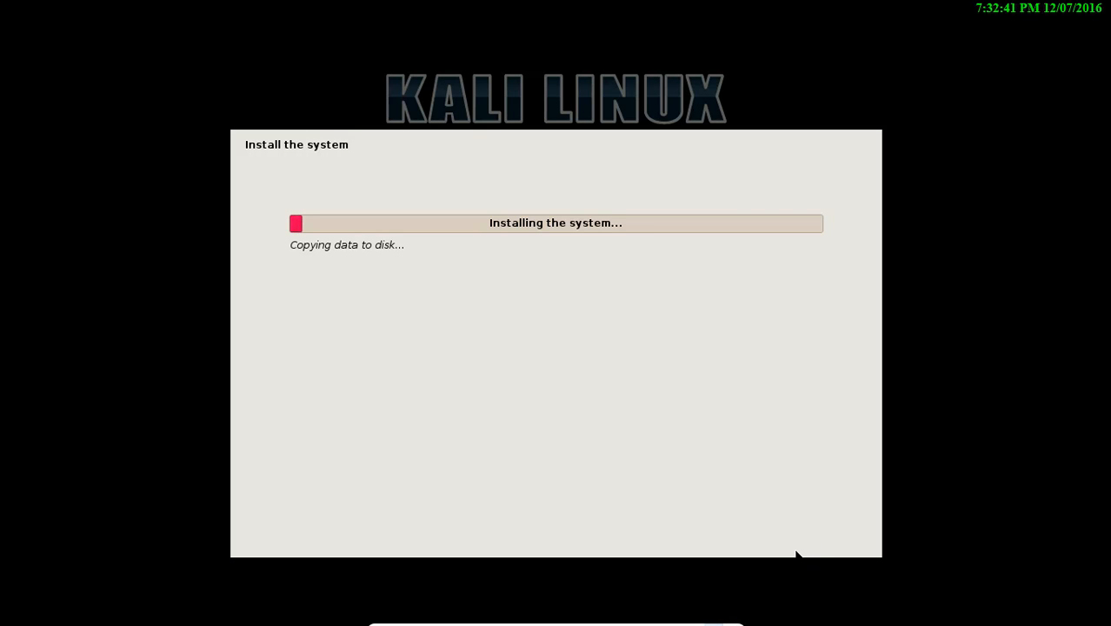
Leave full-screen while the installer copies the system to disk
click(713, 616)
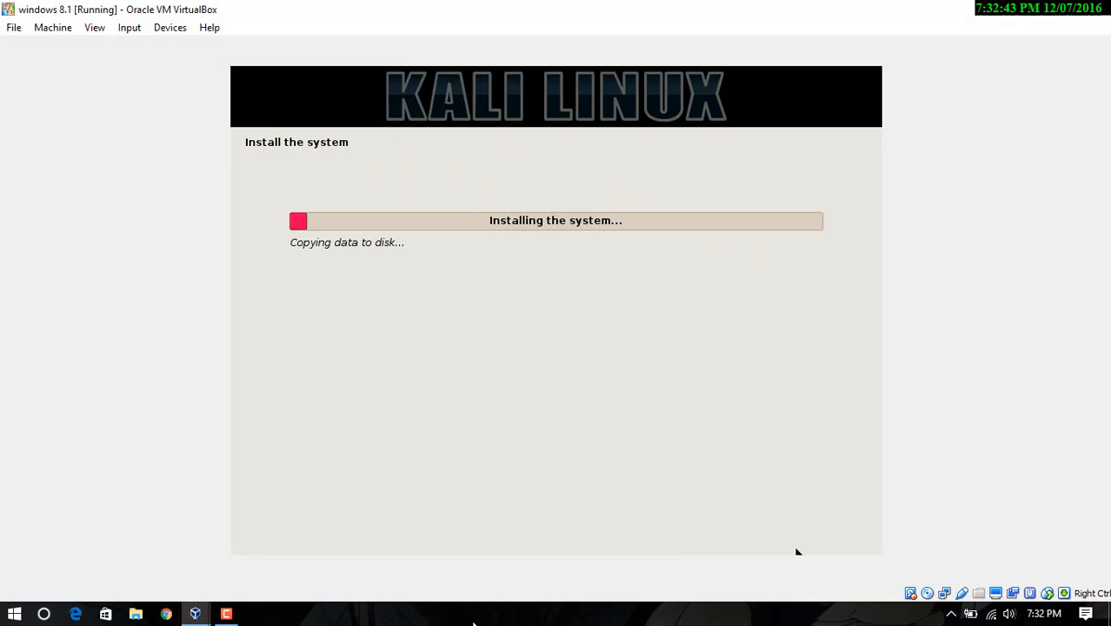
click(225, 615)
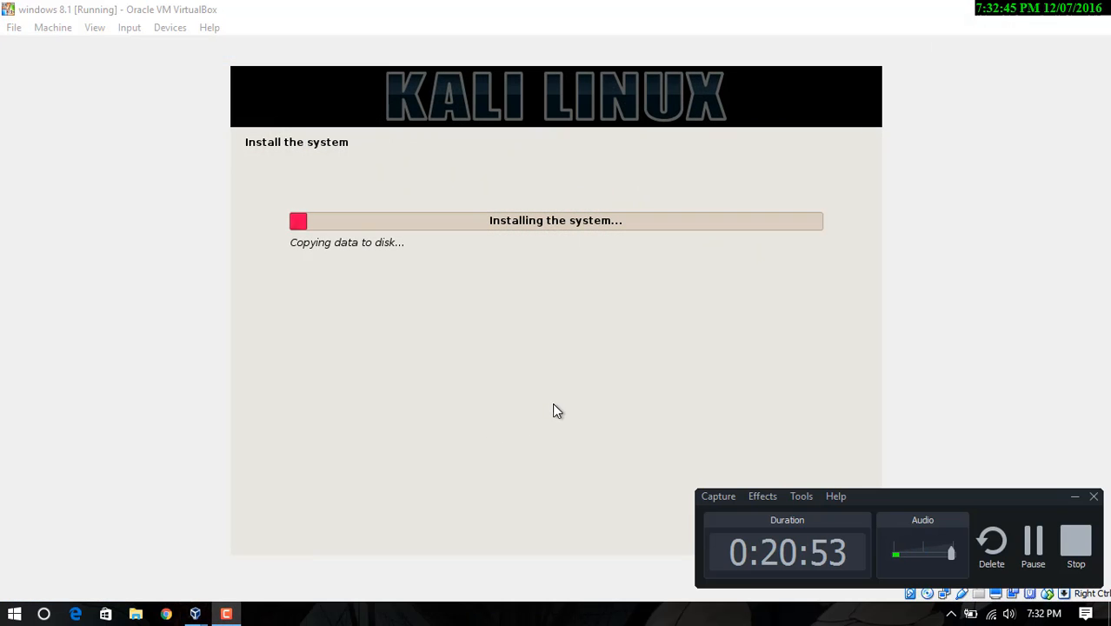
click(1031, 539)
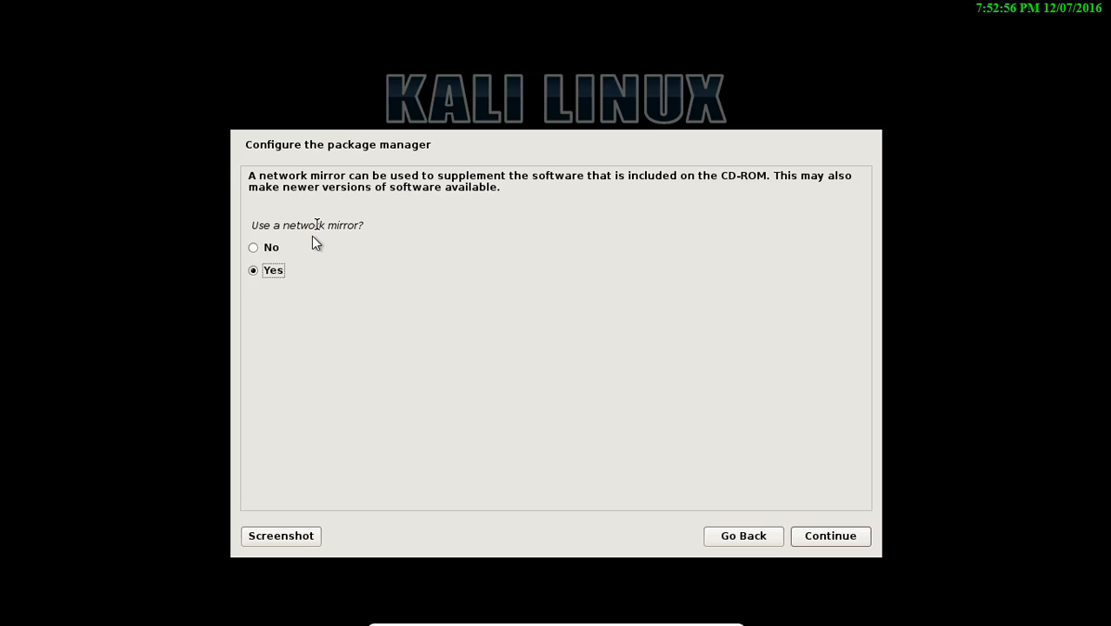
Answer No to using a network mirror and continue
click(267, 251)
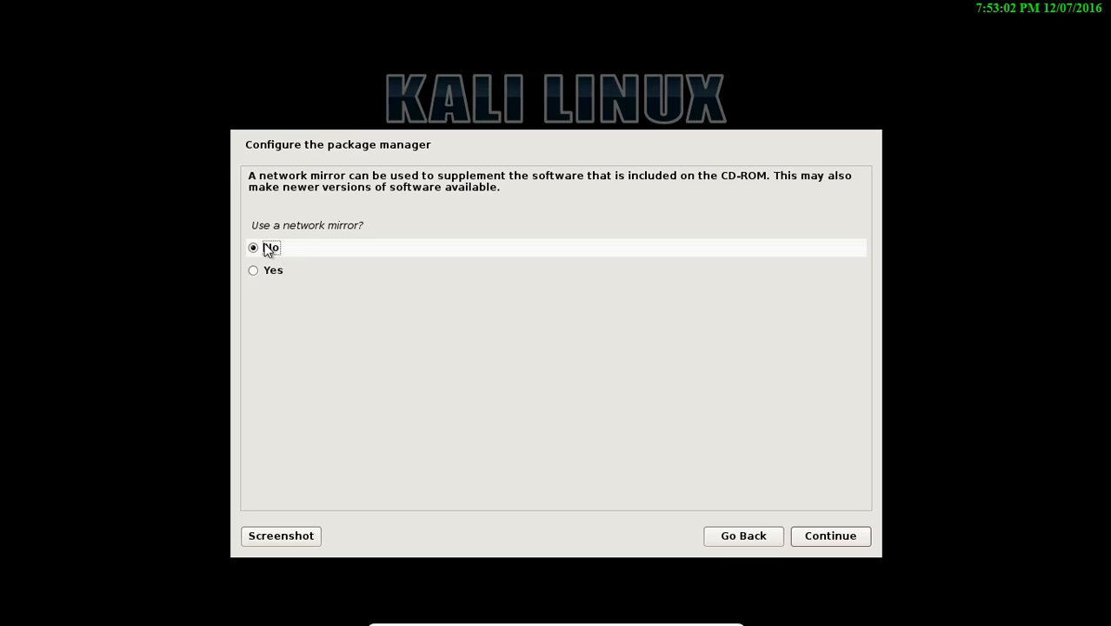
click(833, 536)
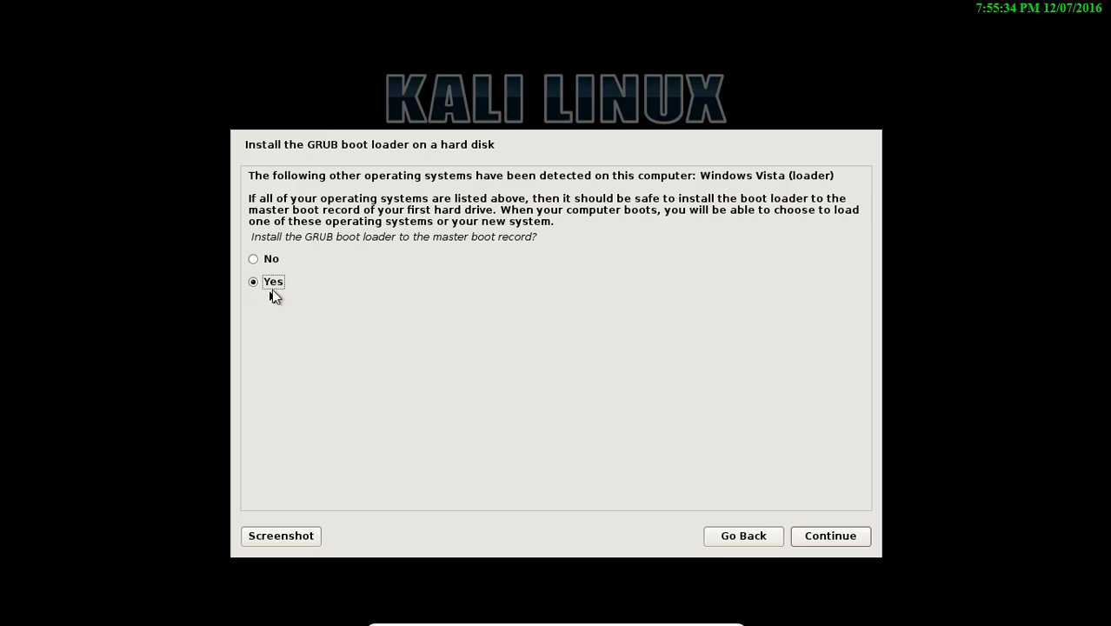
Accept installing GRUB to the master boot record on /dev/sda
click(850, 537)
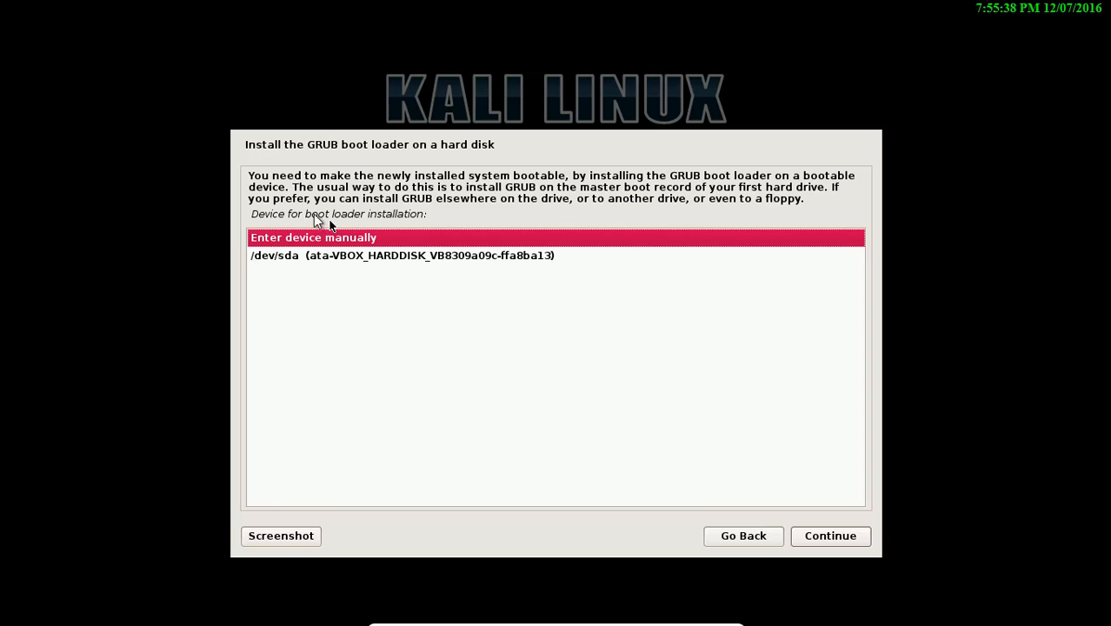
click(387, 254)
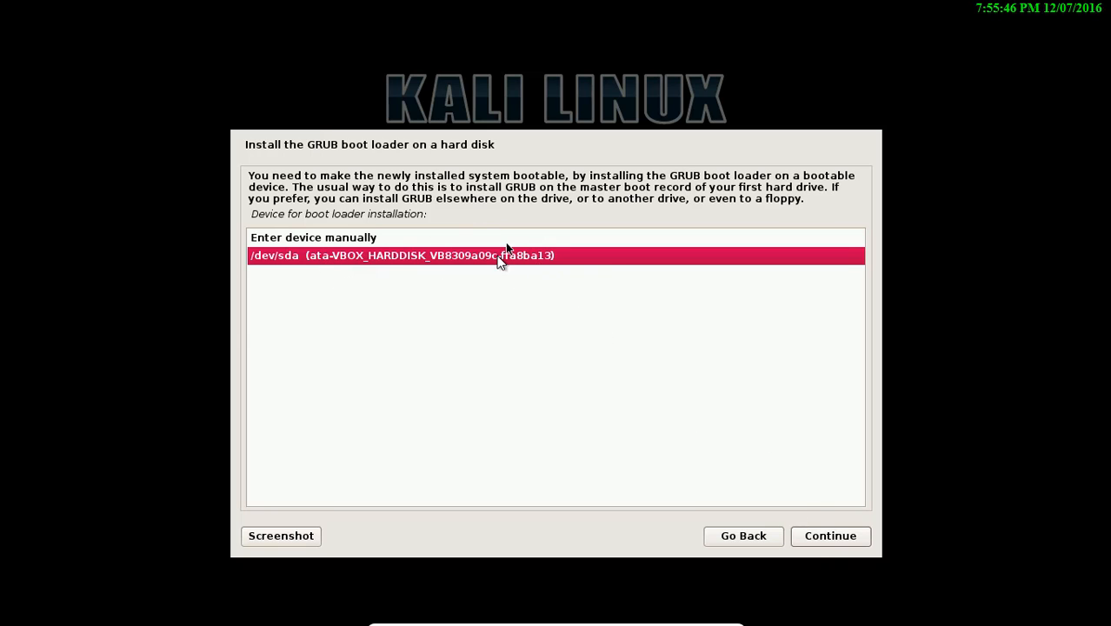
click(836, 536)
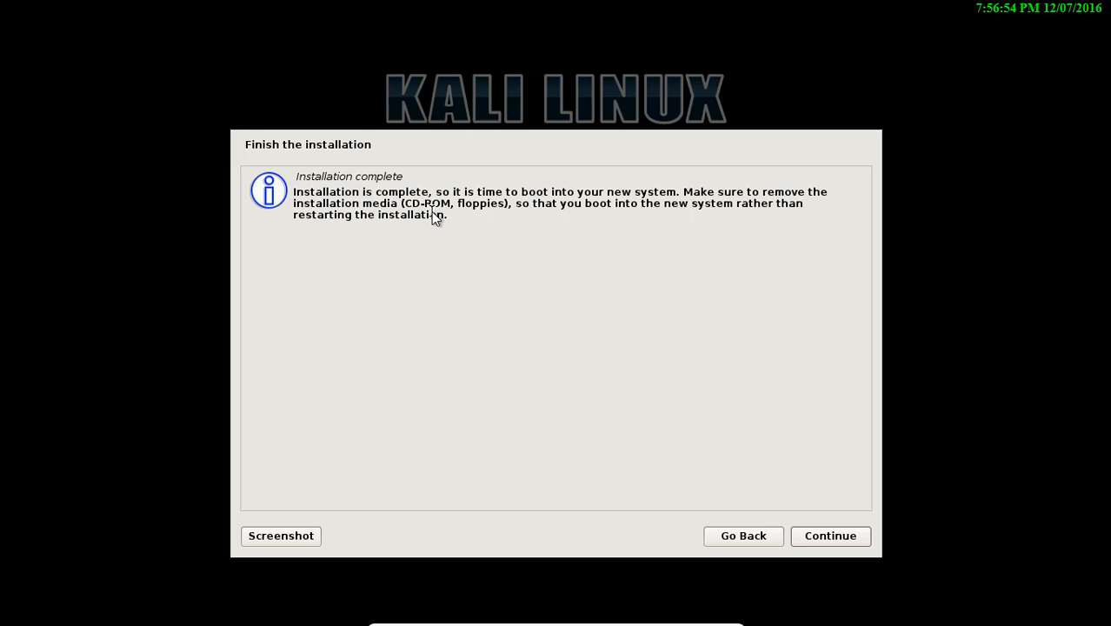
Continue from Installation complete to boot the newly installed Kali system
click(834, 540)
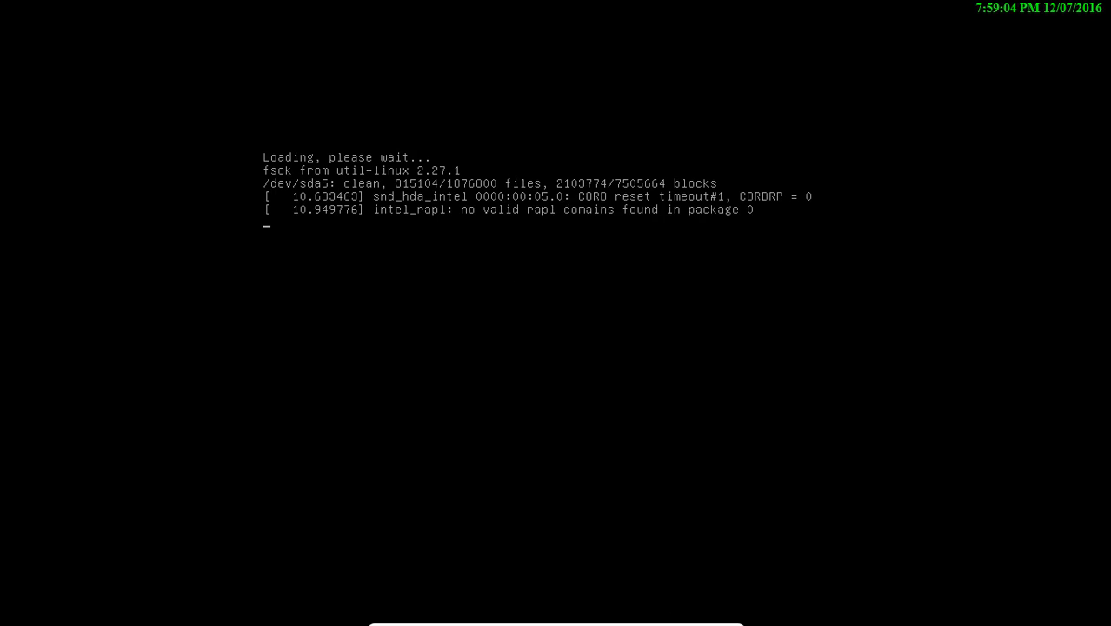
Reset the VM via Machine > Reset and request Full-screen Mode from the View menu
click(714, 616)
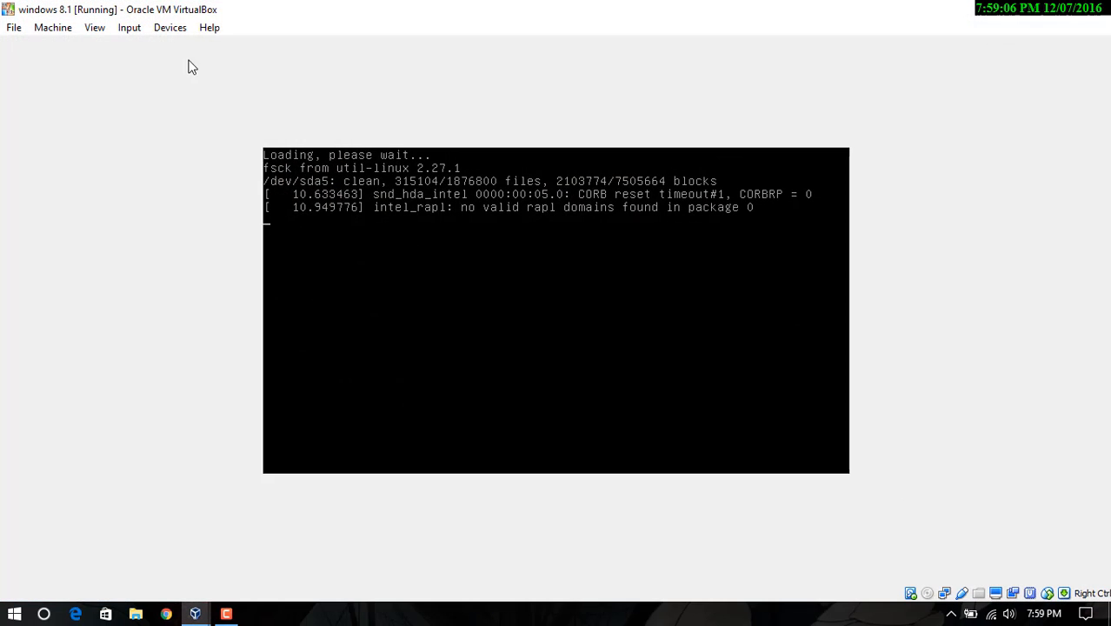
click(94, 28)
mouse_move(50, 27)
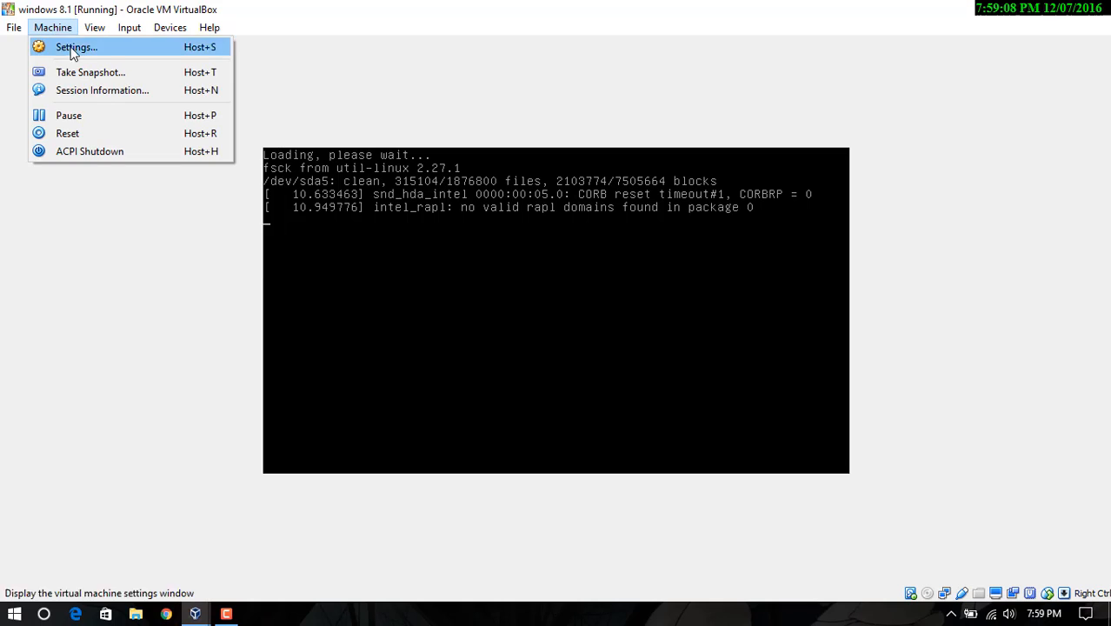
click(120, 132)
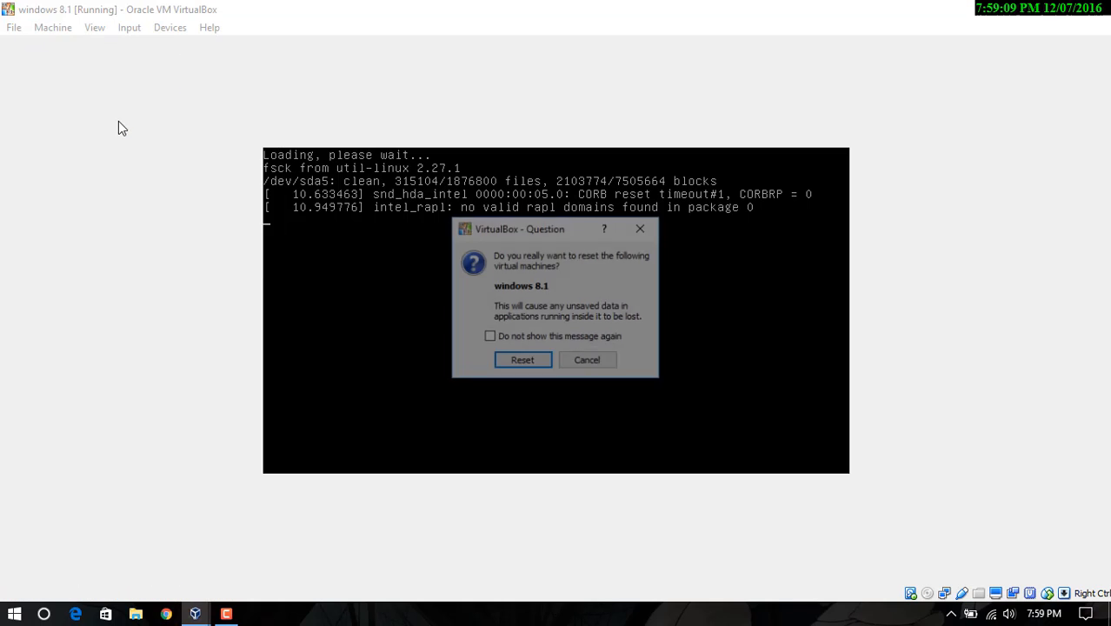
click(522, 361)
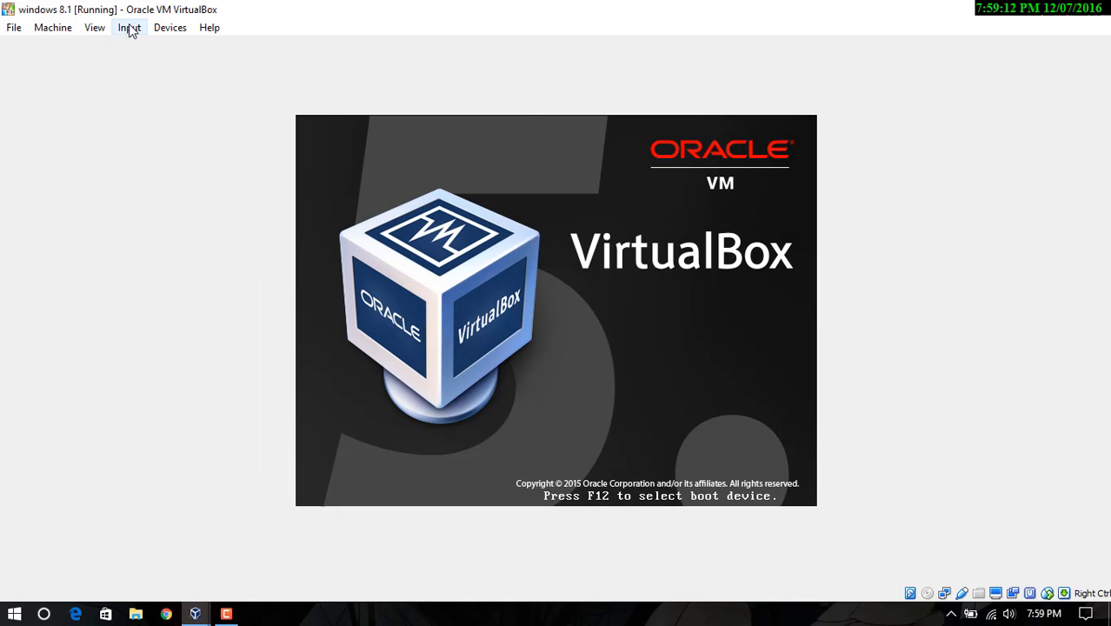
click(94, 28)
click(93, 44)
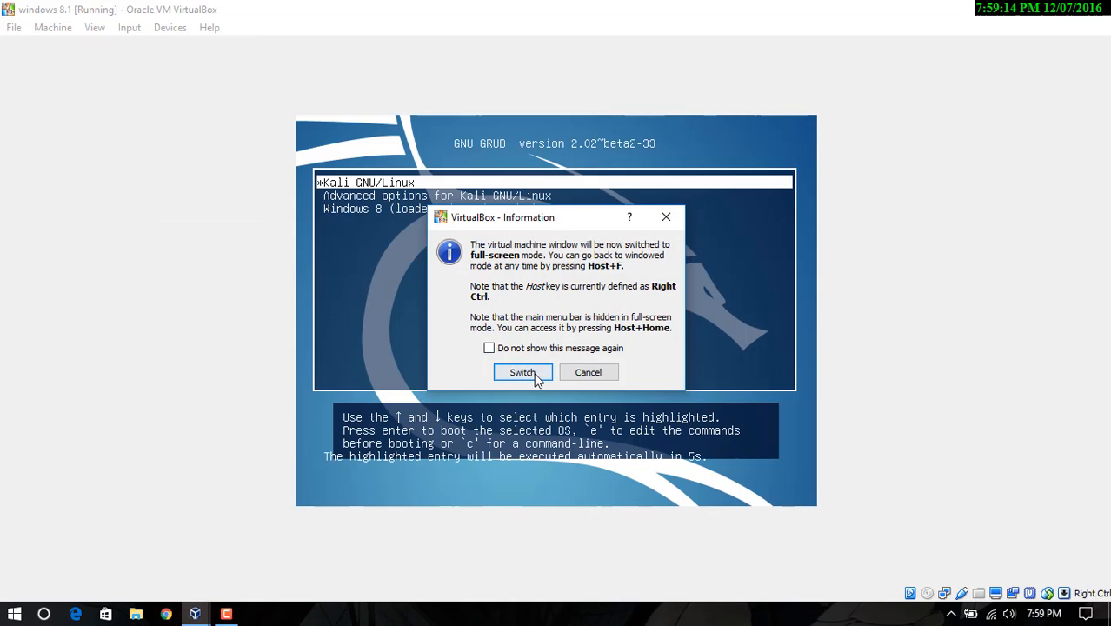
Go full-screen, browse the GRUB entries including Windows 8, then boot Kali GNU/Linux
click(522, 372)
key(Down)
key(Up)
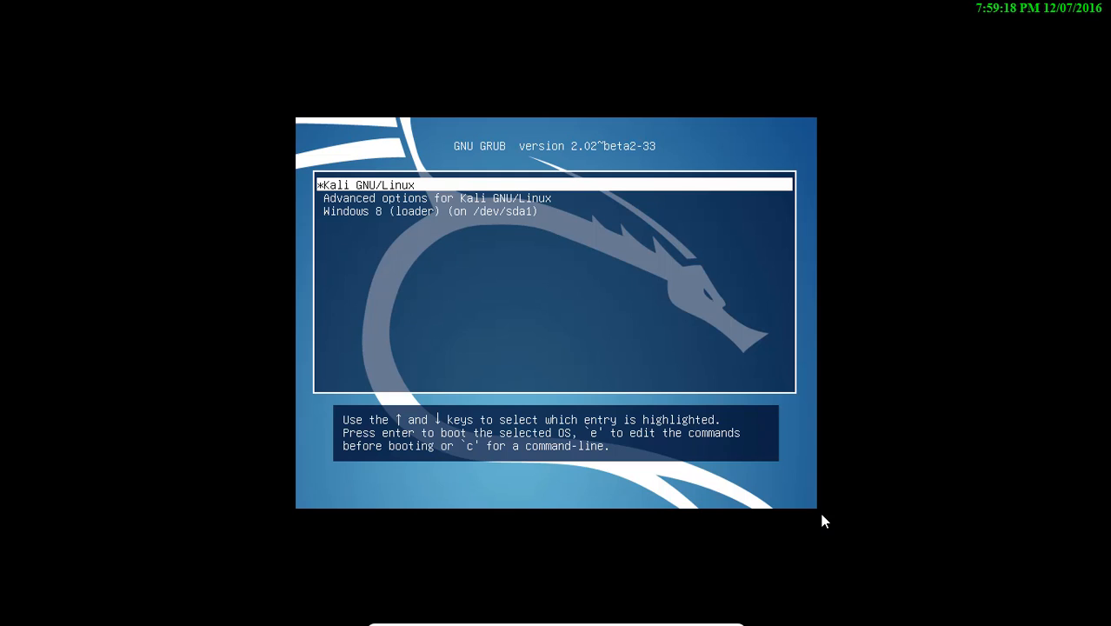
key(Down)
key(Down)
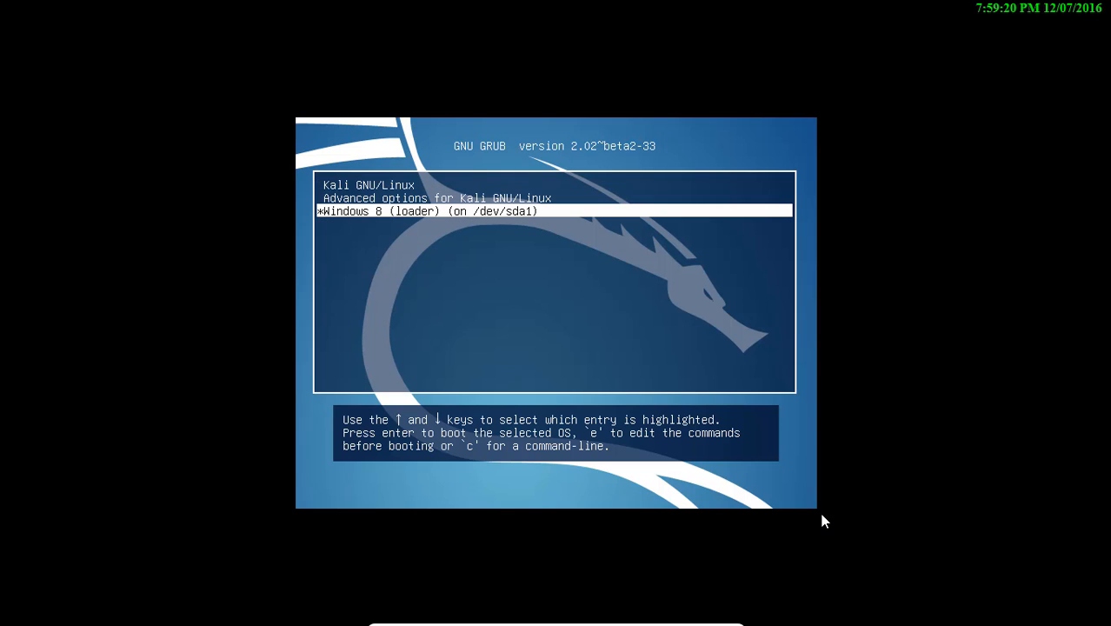
key(Up)
key(Up)
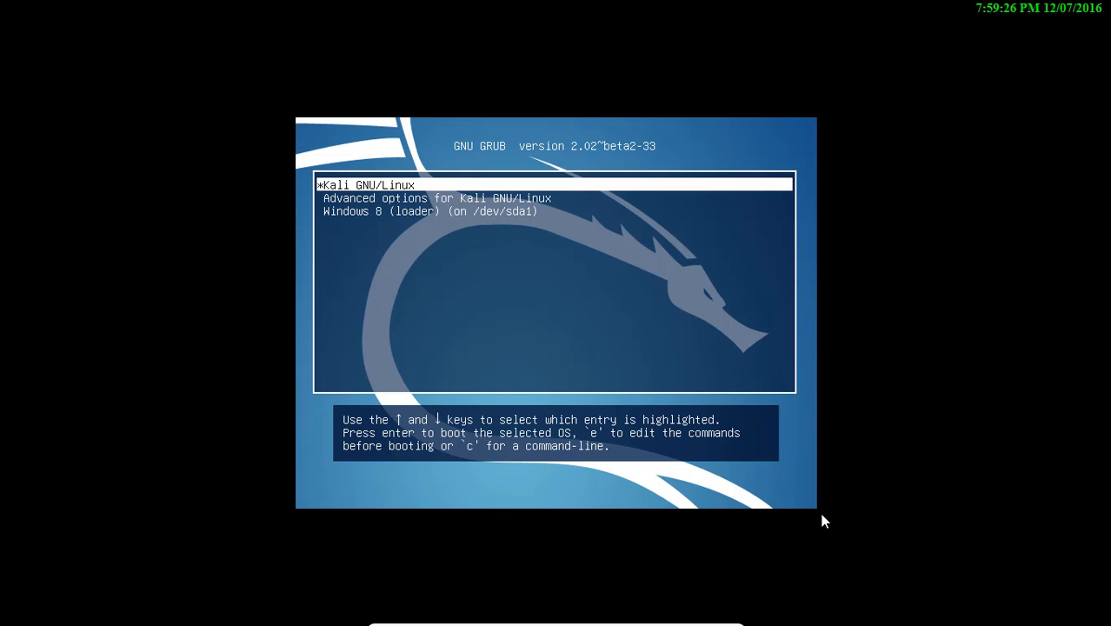
key(Down)
key(Down)
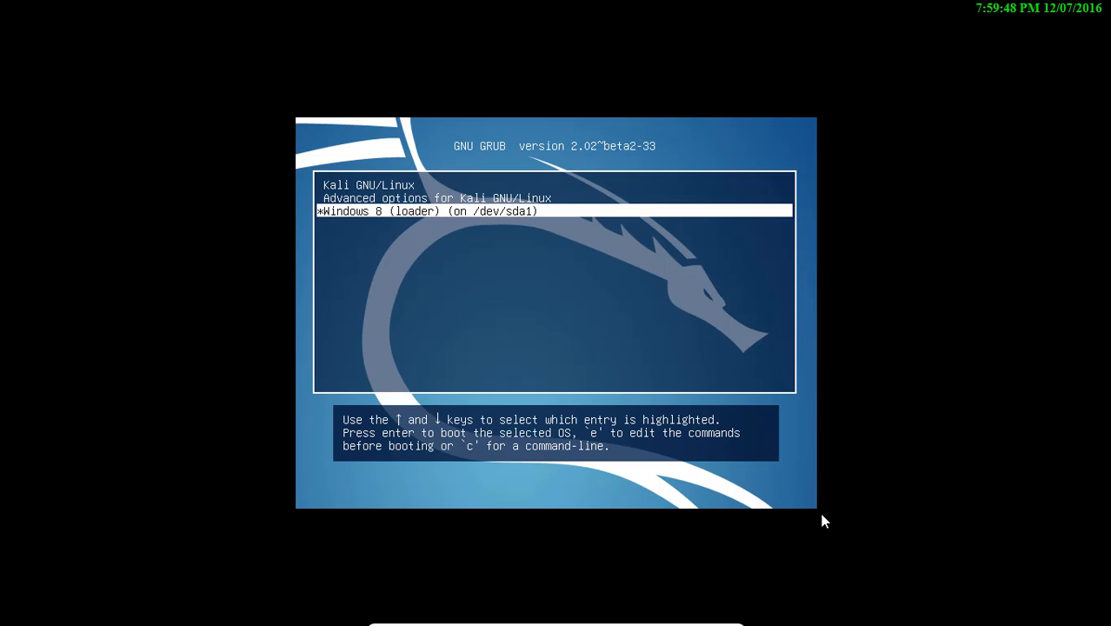
key(Up)
key(Up)
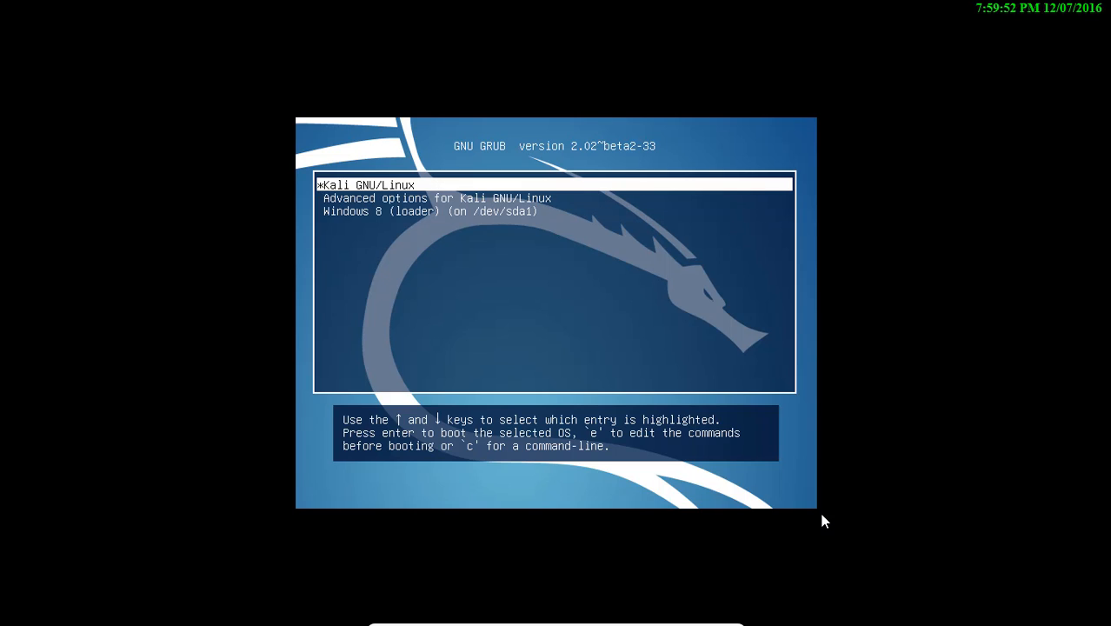
key(Return)
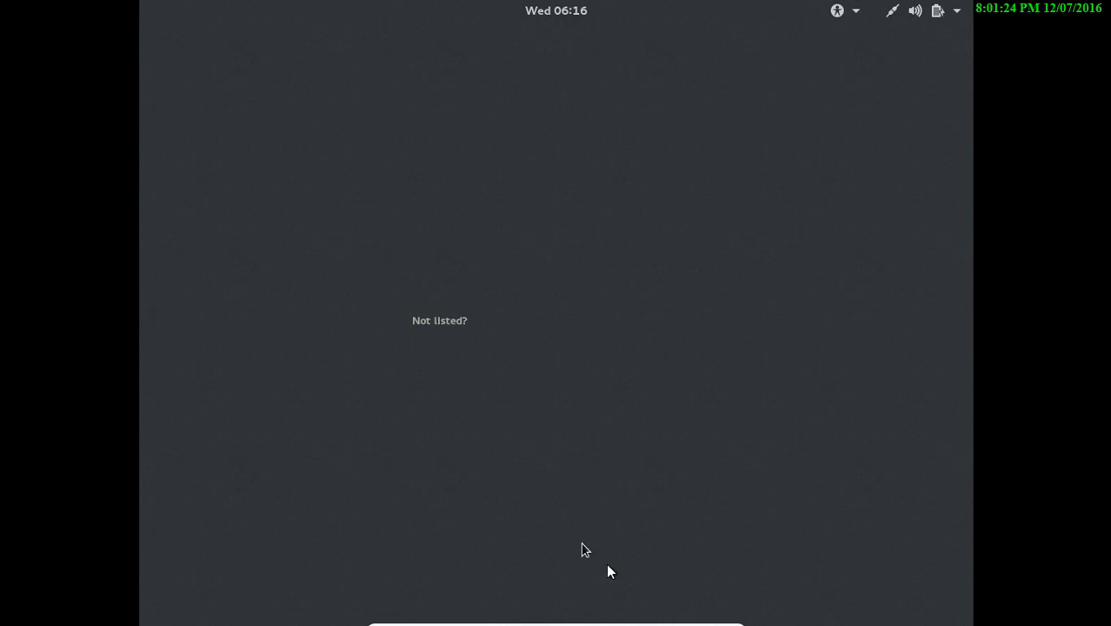
Exit full-screen mode so the Kali login screen shows in a normal VirtualBox window
mouse_move(654, 621)
click(712, 616)
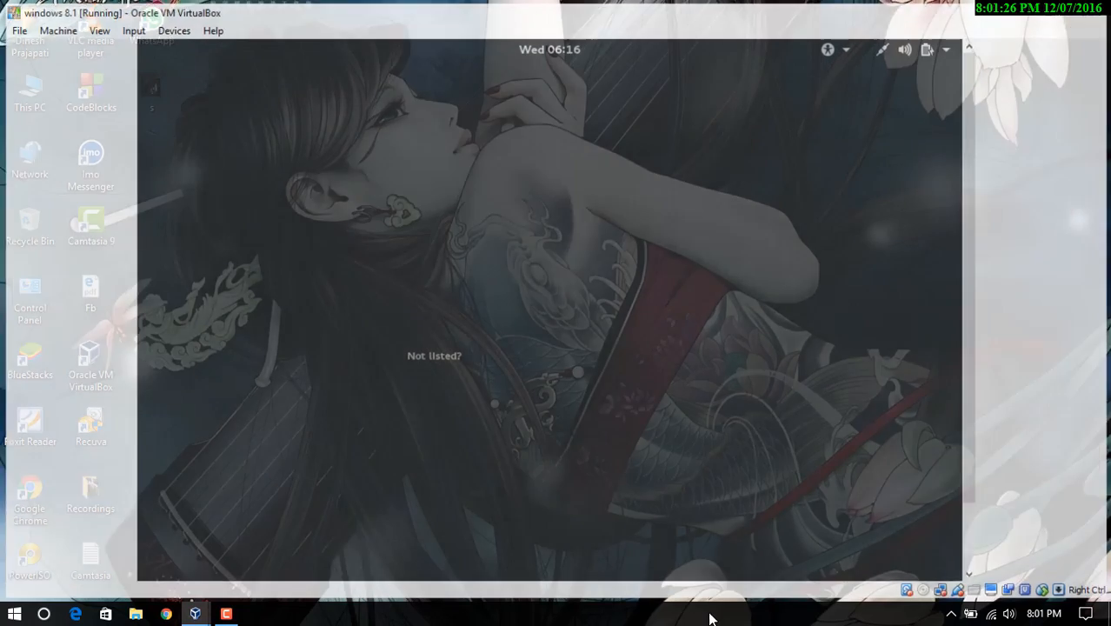